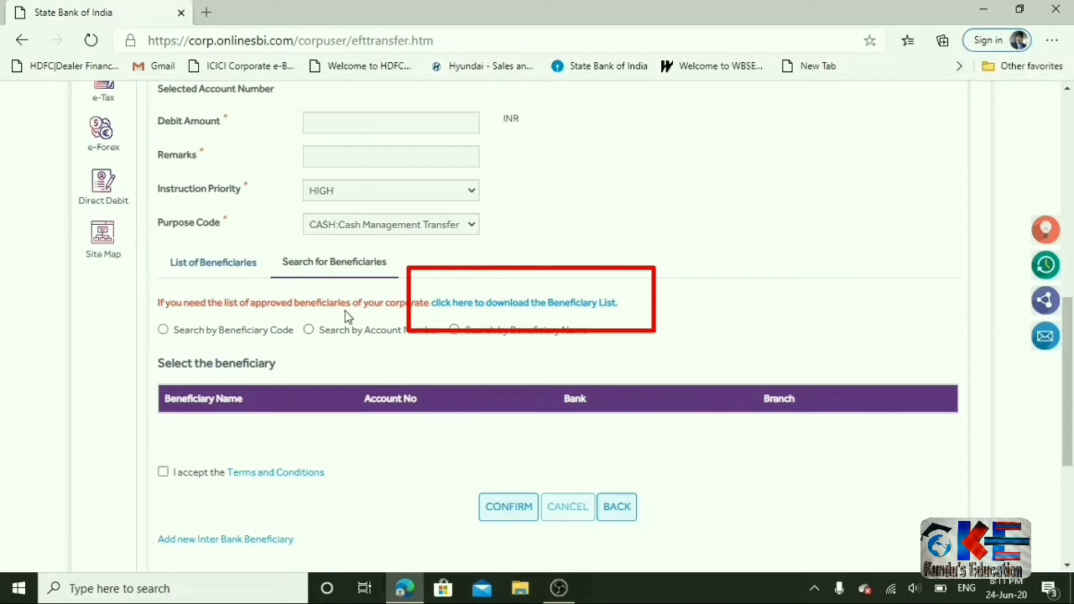
Request the Other Bank beneficiary list download with the Admin role selected.
left_click(562, 309)
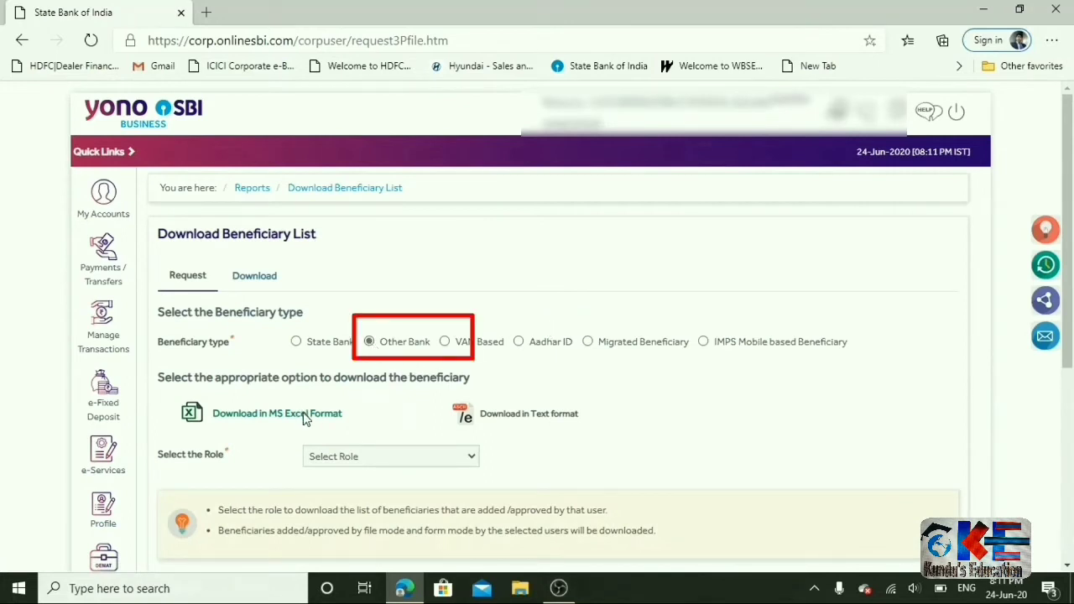
left_click(353, 462)
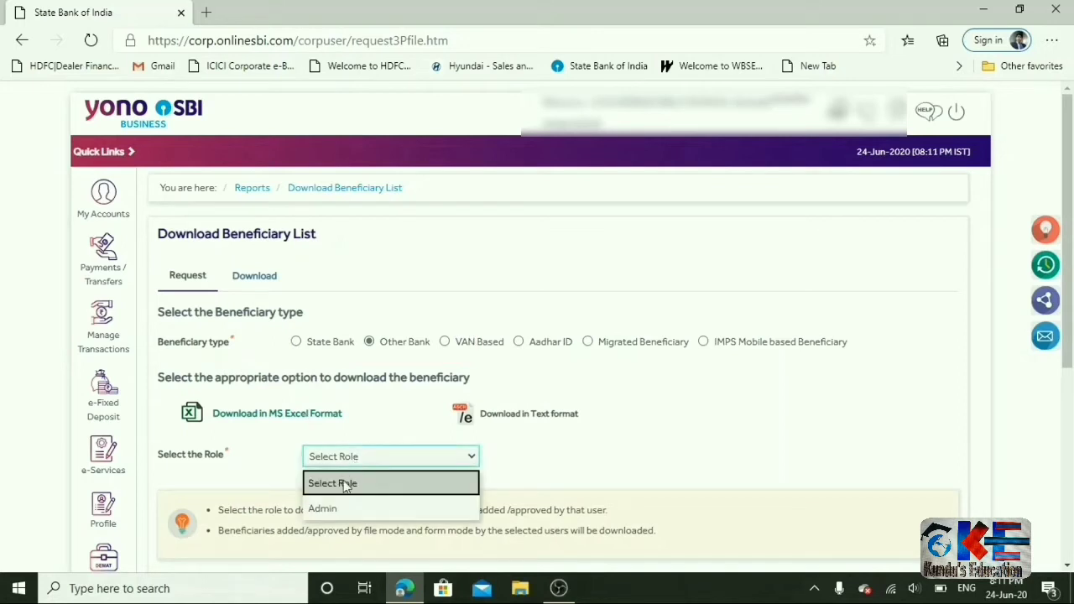
left_click(336, 510)
scroll(336, 509, "down", 2)
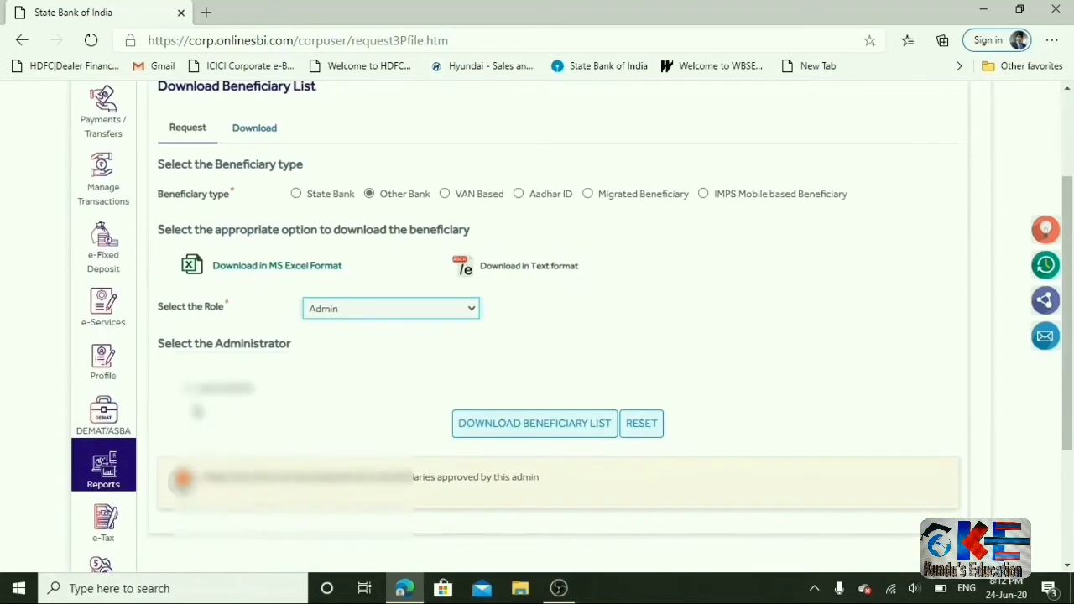
left_click(563, 430)
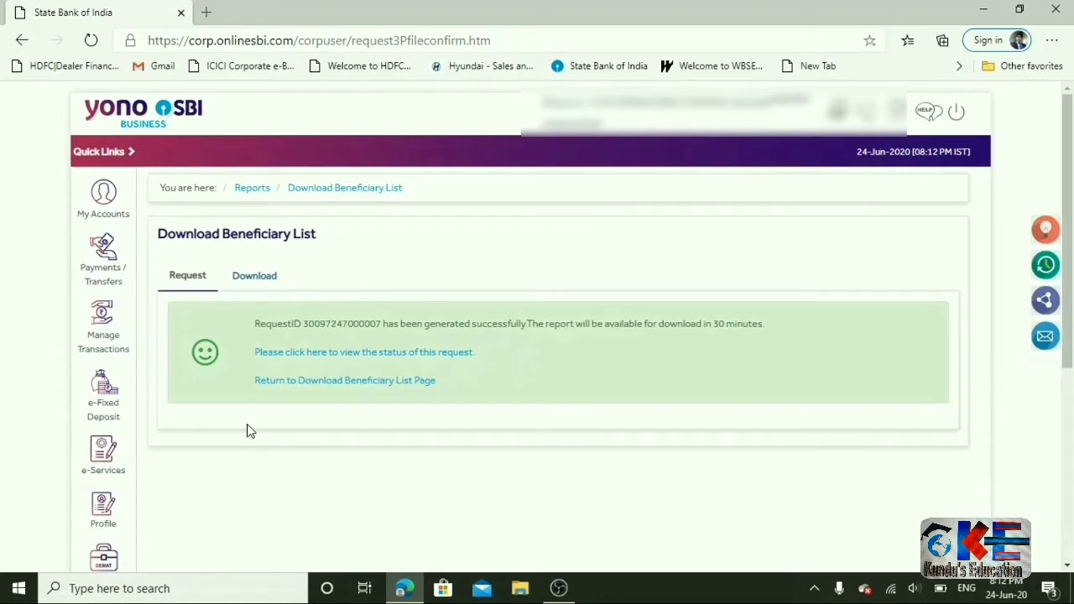
Log out of SBI Corporate Internet Banking.
scroll(744, 163, "down", 1)
scroll(788, 219, "up", 1)
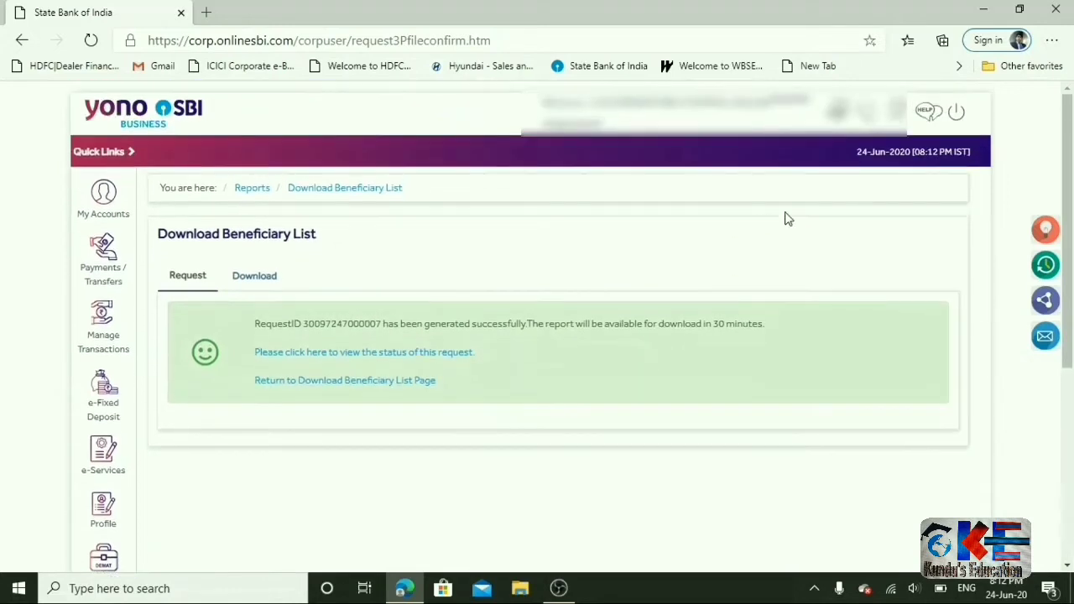
left_click(958, 120)
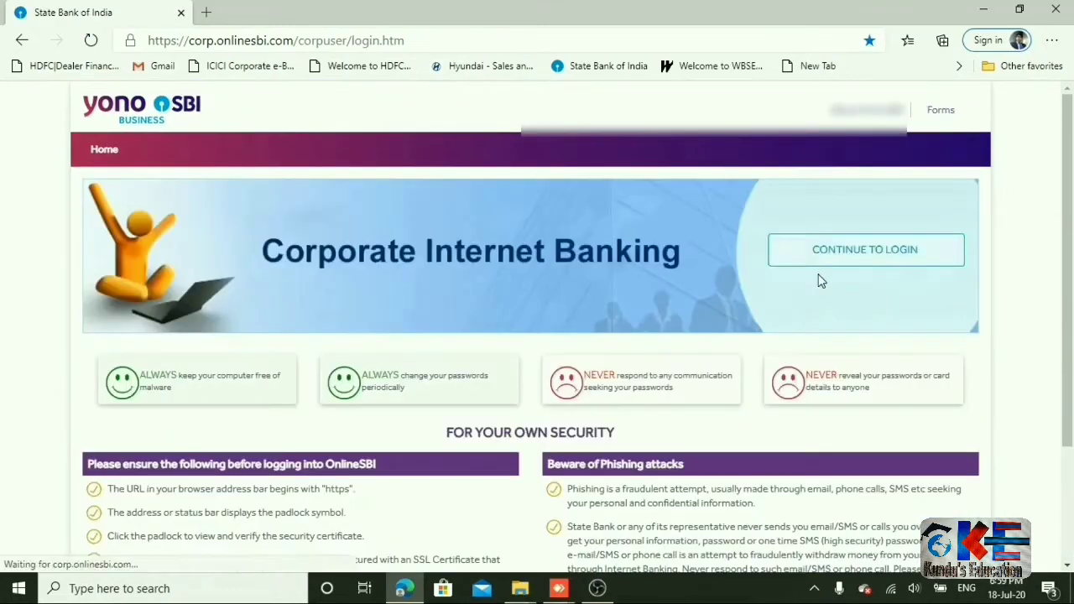
Log back in to corporate banking with the username and password.
left_click(854, 246)
type("username")
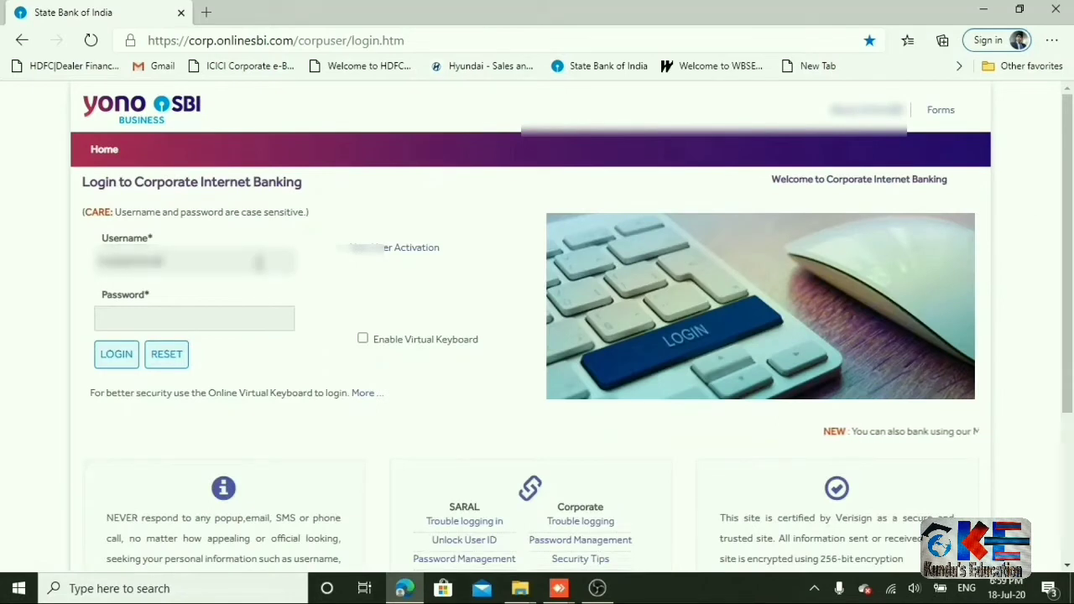
left_click(193, 318)
type("password")
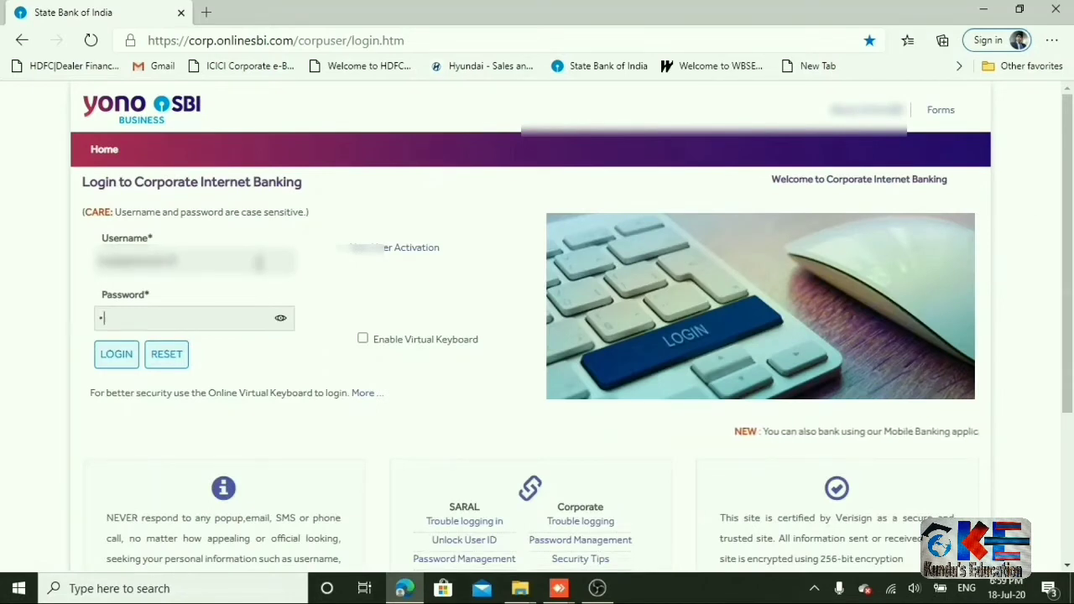
left_click(112, 355)
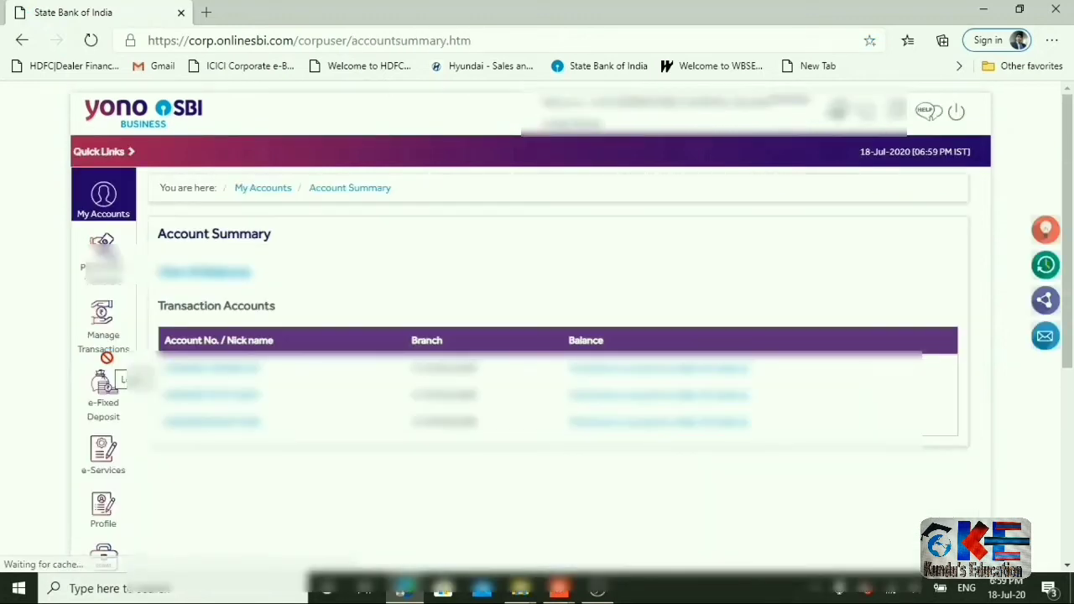
Go to Other Bank Accounts > RTGS > Search for Beneficiaries and view the download requests list.
left_click(105, 269)
left_click(108, 271)
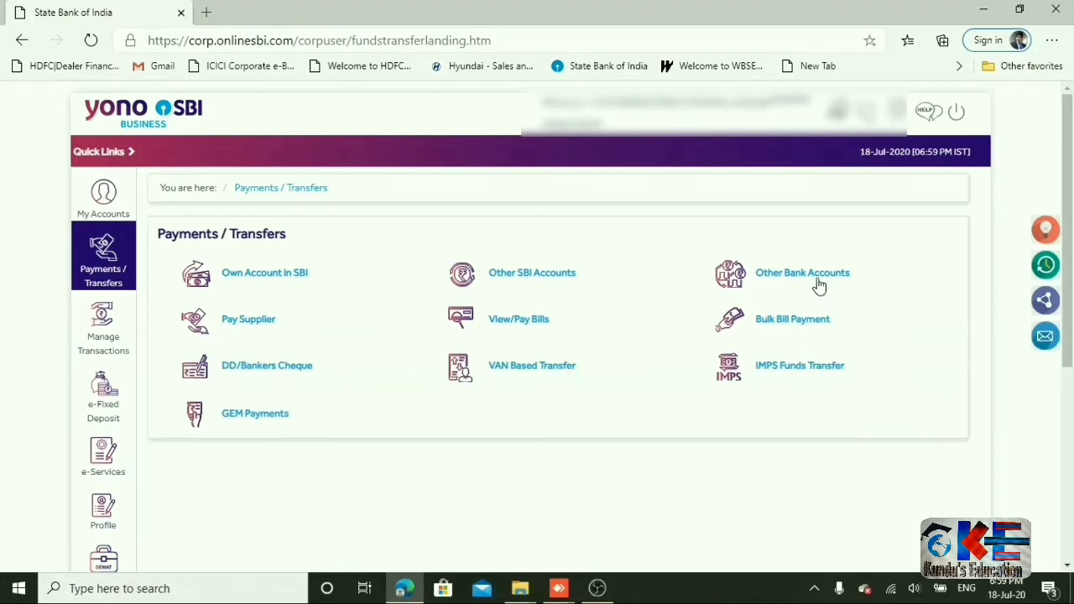
left_click(816, 284)
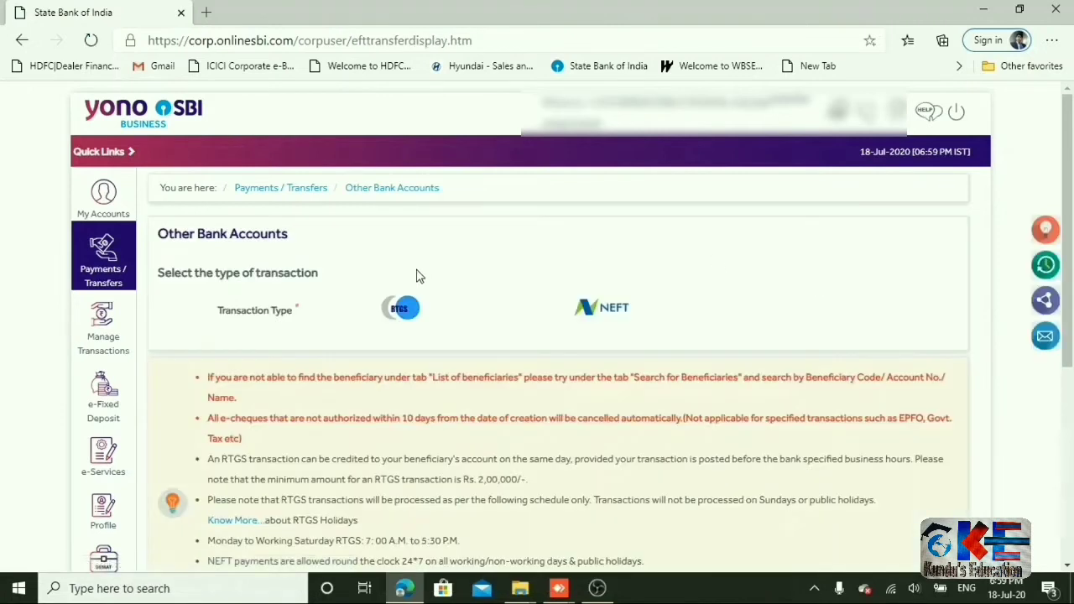
left_click(399, 310)
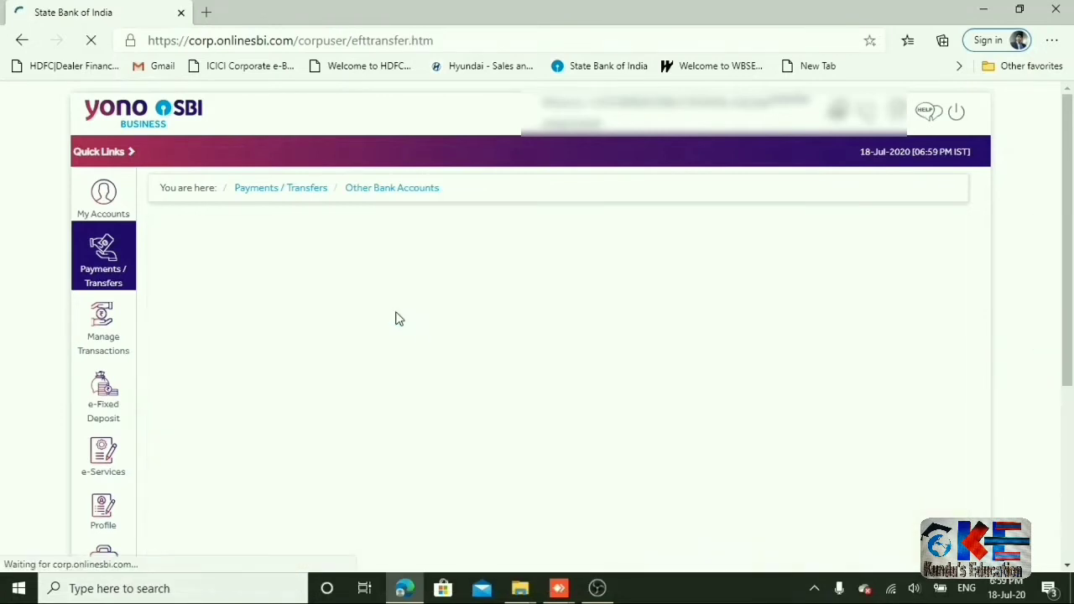
scroll(408, 320, "down", 3)
scroll(409, 325, "down", 4)
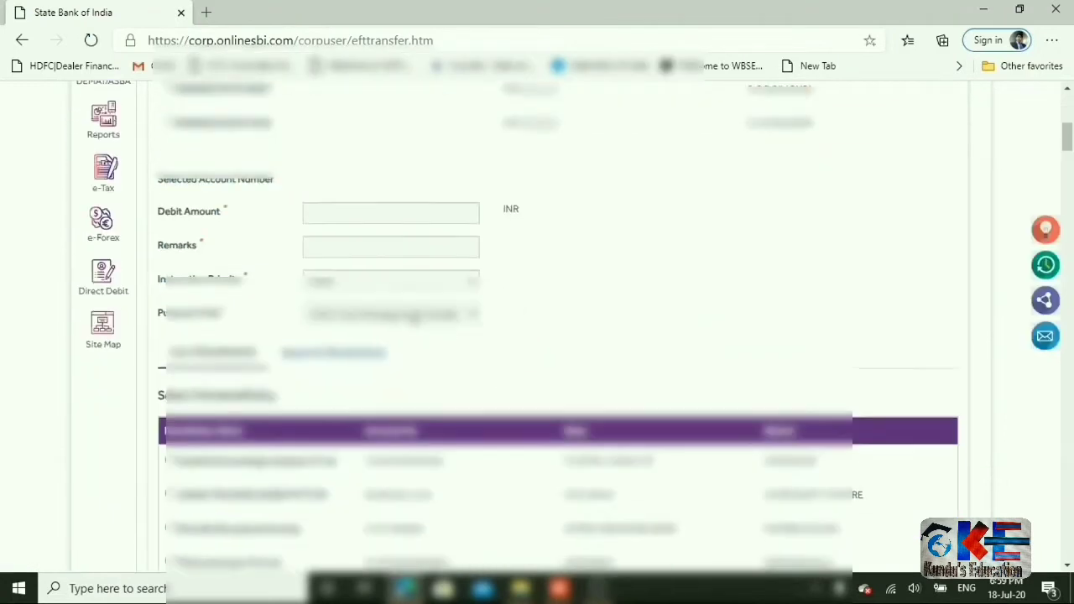
left_click(338, 339)
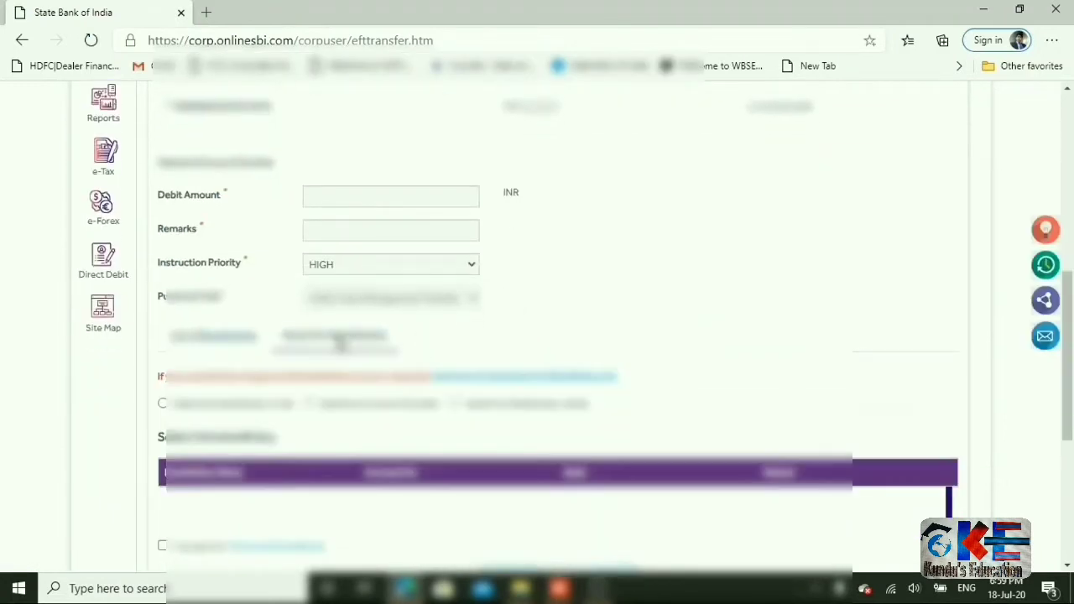
left_click(482, 379)
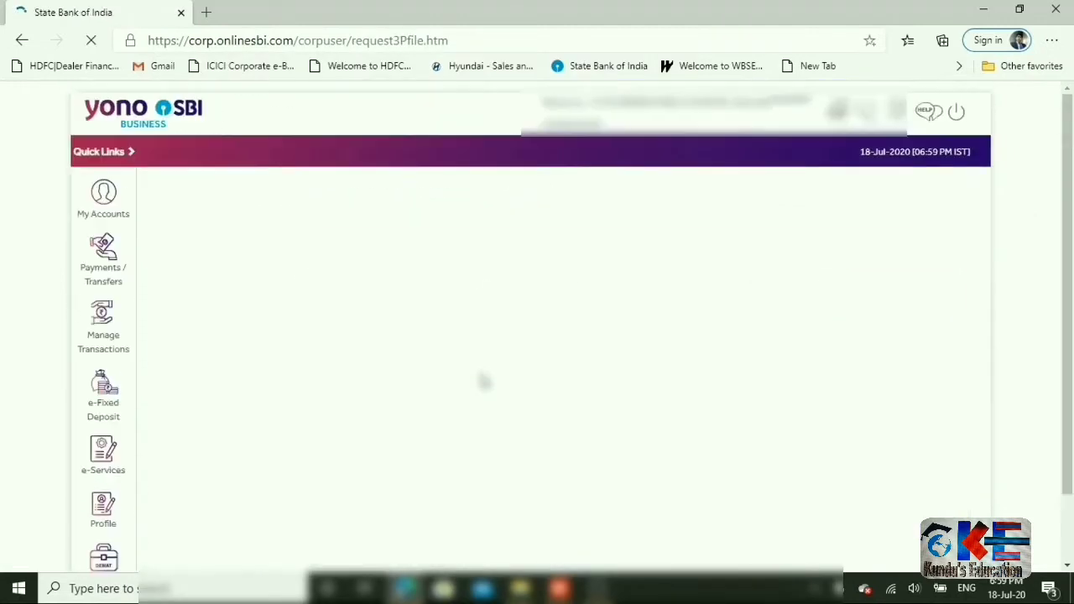
left_click(262, 284)
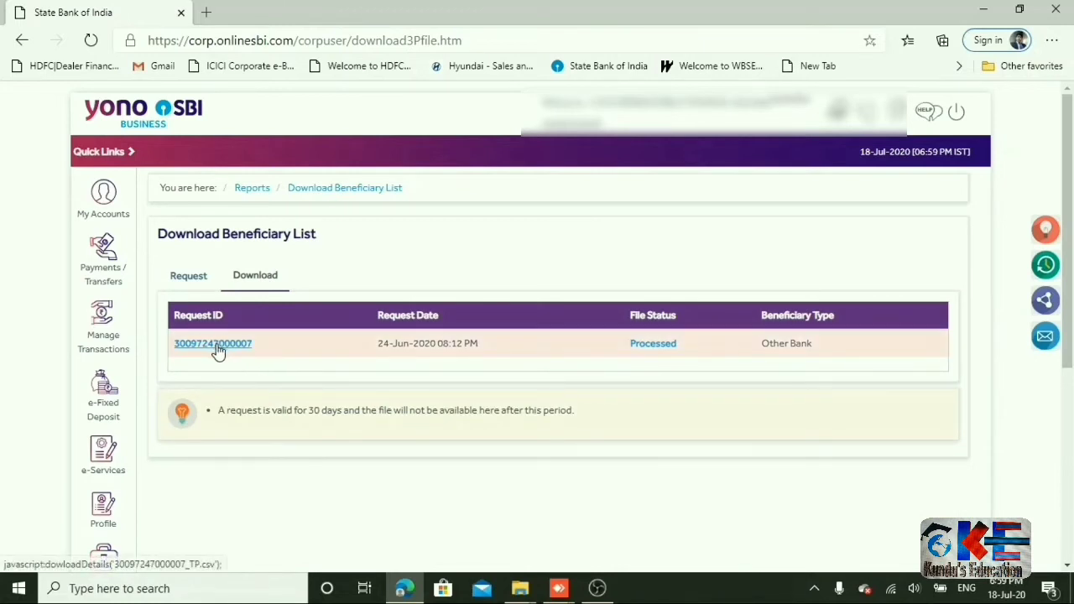
Download the processed beneficiary list CSV via its Request ID, log out, and open the file.
left_click(216, 347)
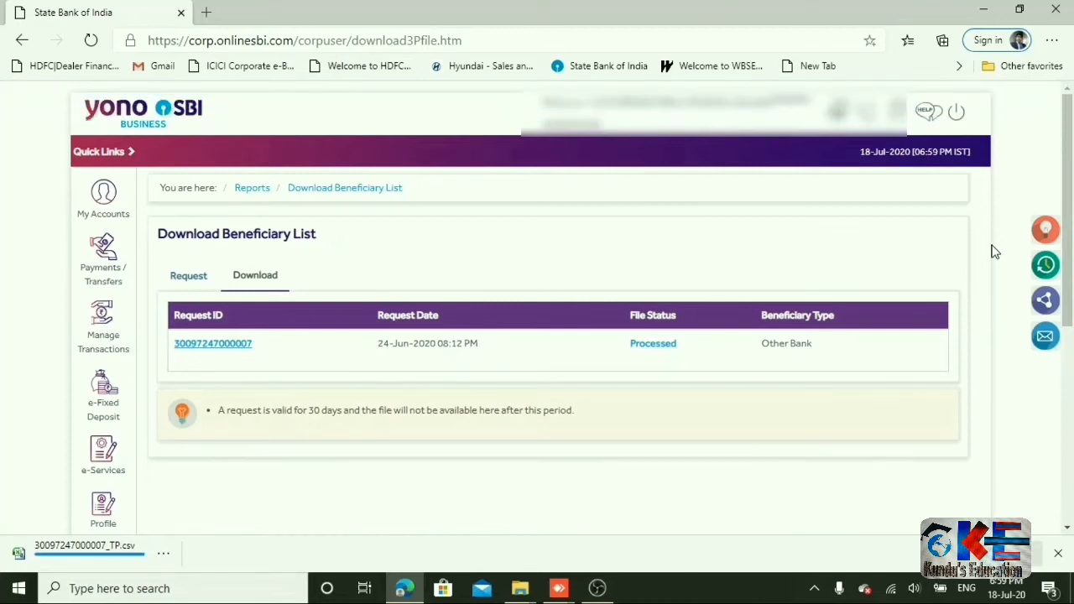
left_click(956, 114)
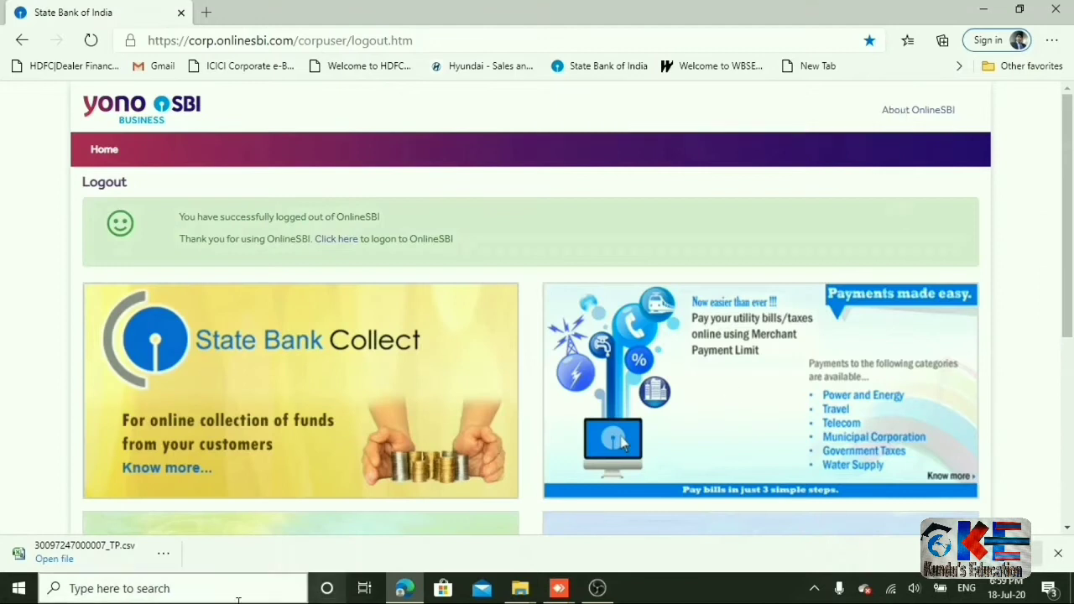
left_click(50, 561)
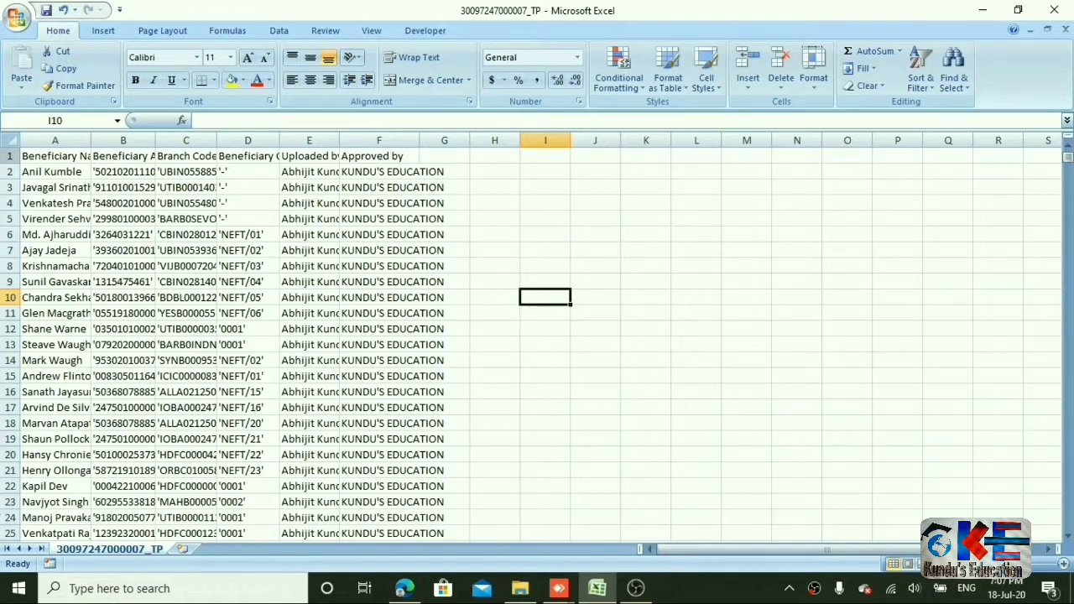
Select the whole sheet and autofit all column widths to their contents.
left_click(10, 138)
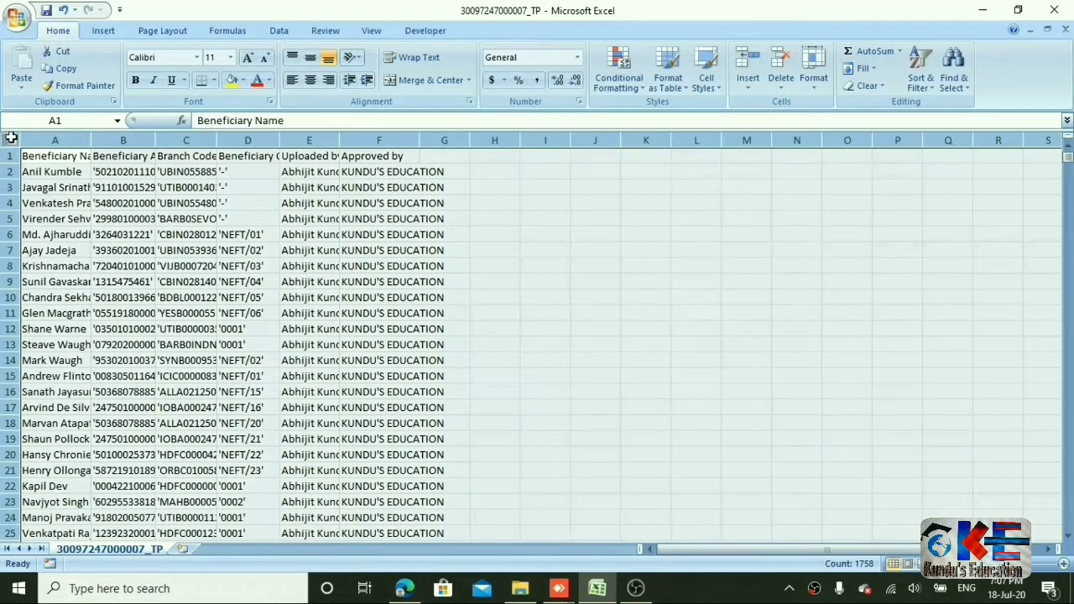
double_click(90, 140)
double_click(89, 139)
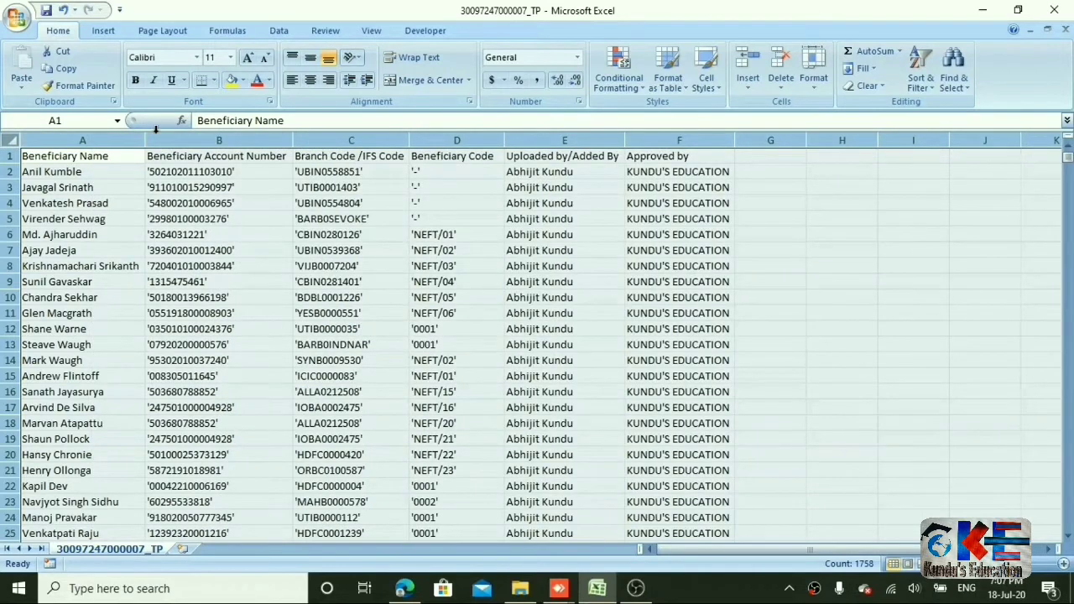
left_click(77, 312)
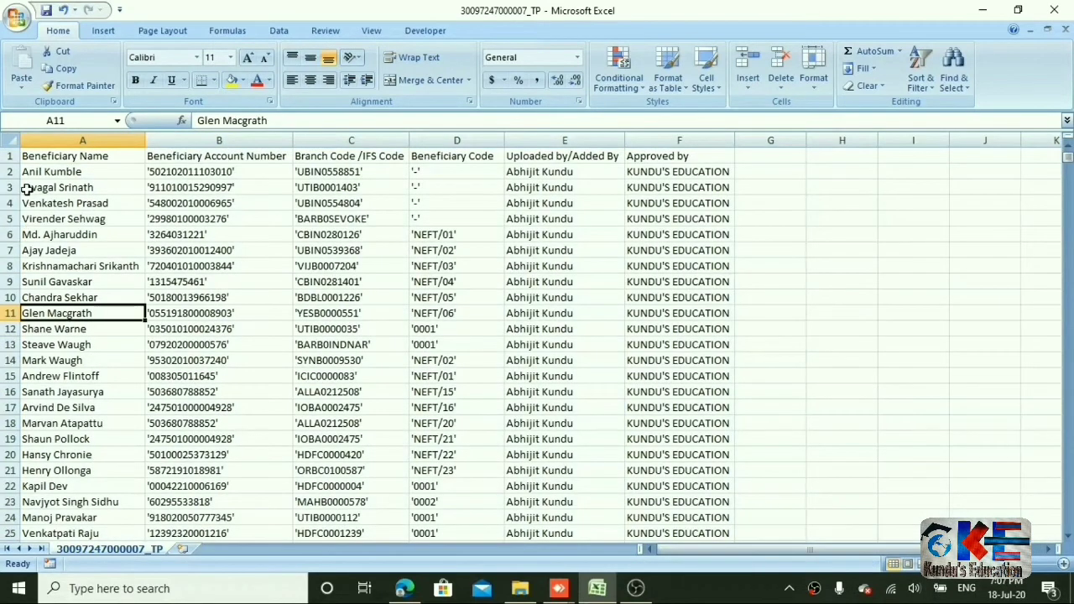
Inspect columns A to F, including the Beneficiary Account Number and Branch Code /IFS Code headings.
left_click(84, 142)
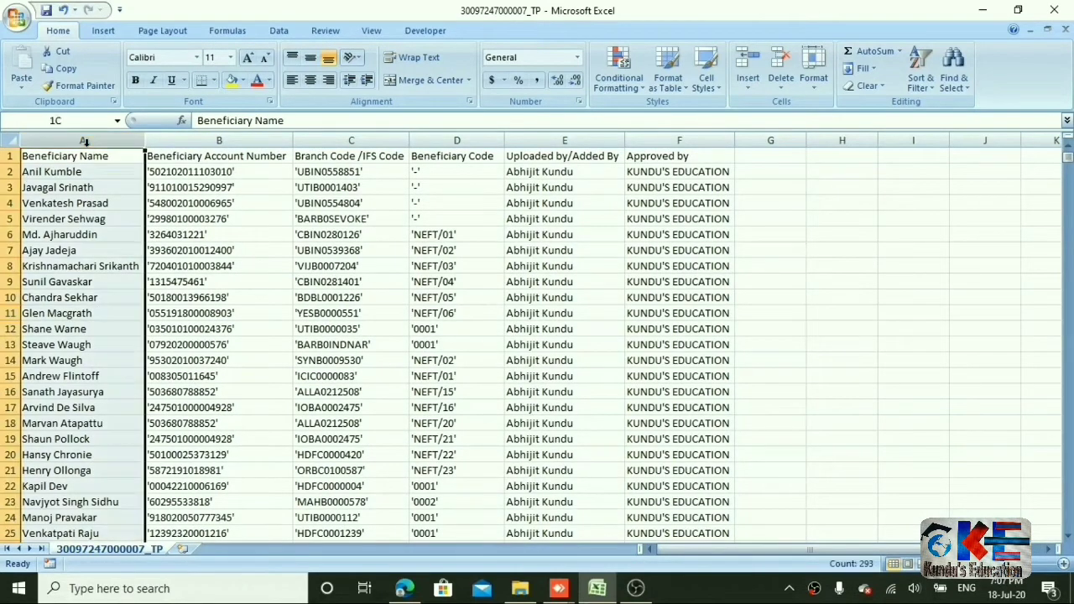
left_click(195, 138)
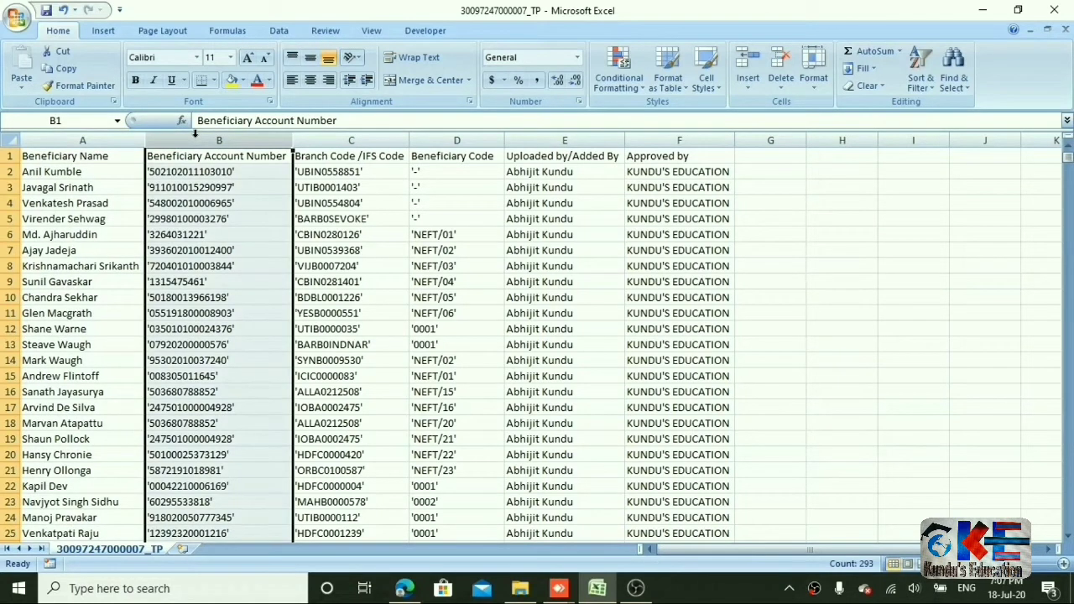
left_click(337, 138)
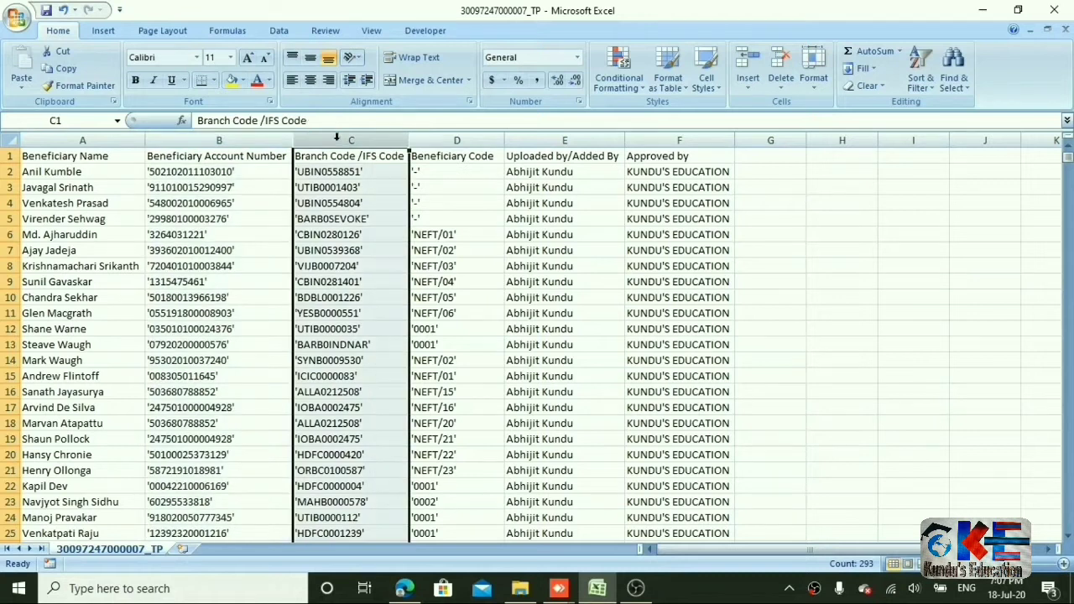
left_click(445, 135)
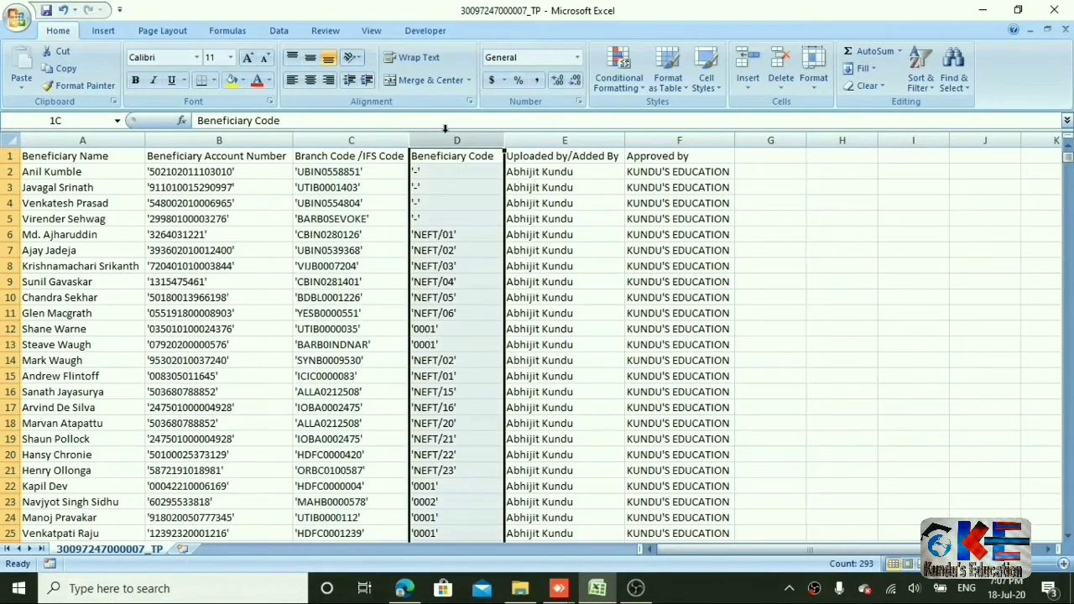
left_click(547, 136)
left_click(667, 133)
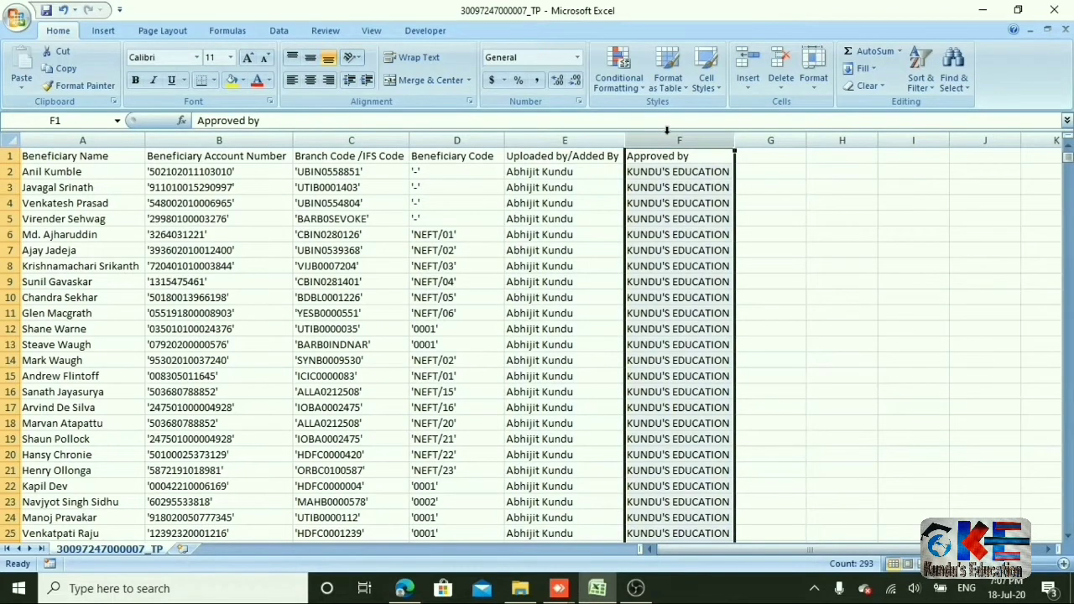
left_click(84, 236)
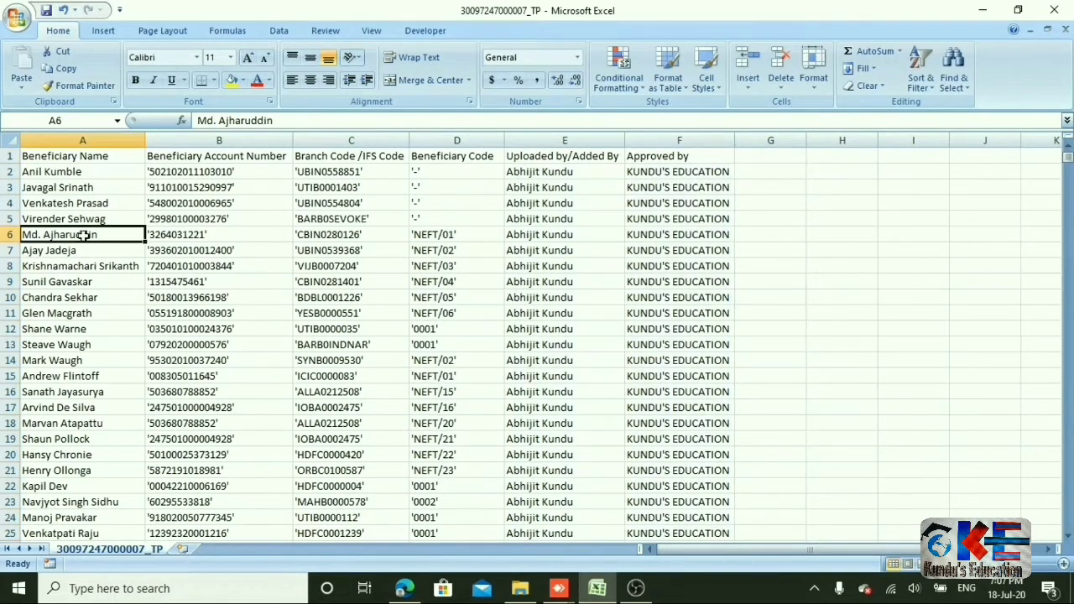
left_click(50, 173)
left_click(193, 159)
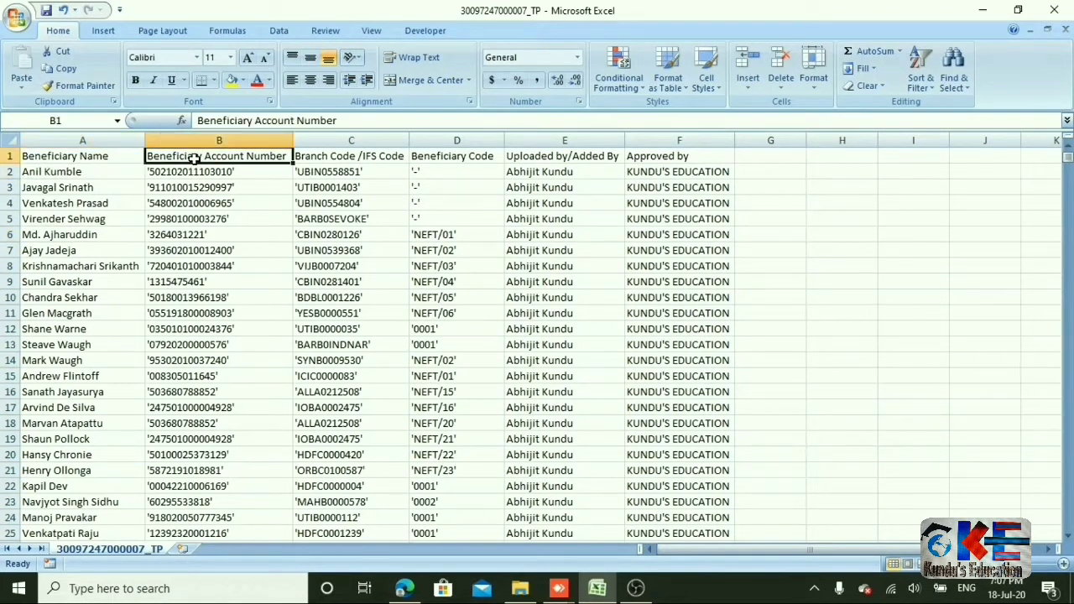
key("Right")
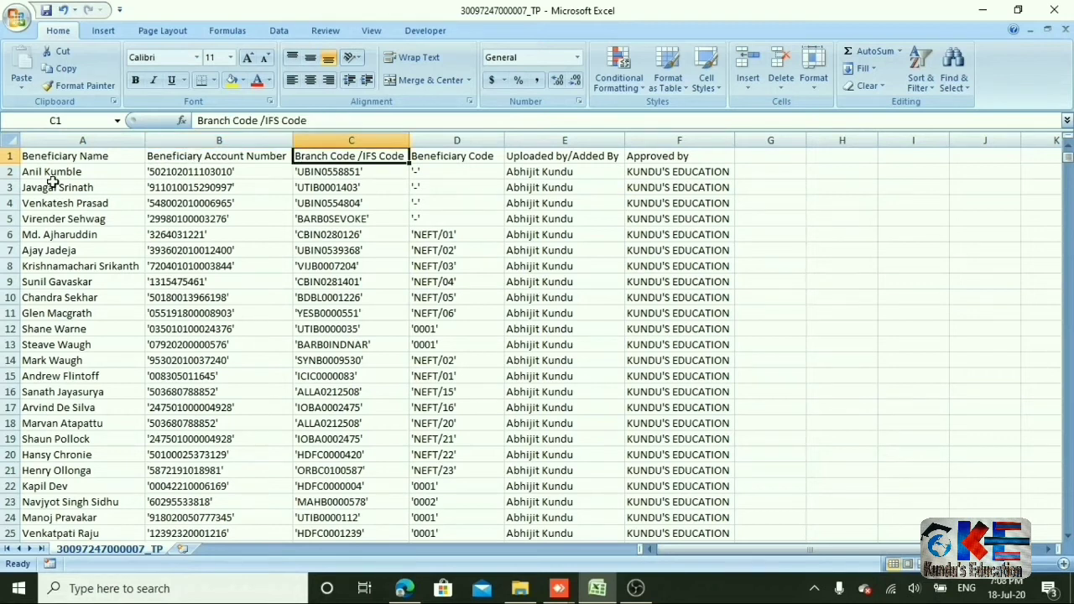
left_click_drag(75, 140, 352, 140)
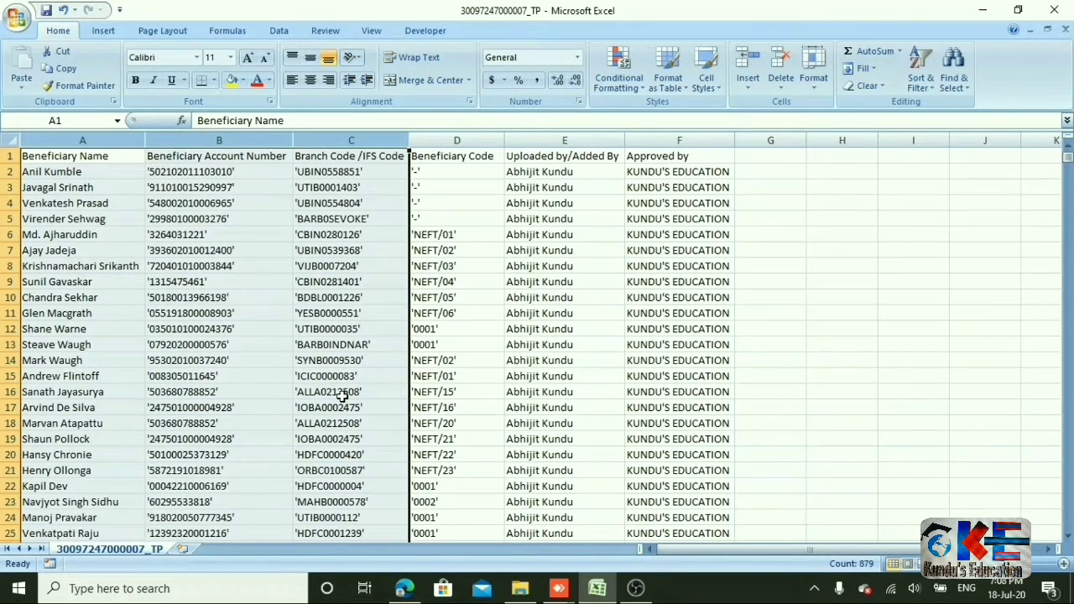
left_click(219, 313)
Count the beneficiary names in column A (292), then select the first five names from A2.
left_click_drag(77, 171, 73, 498)
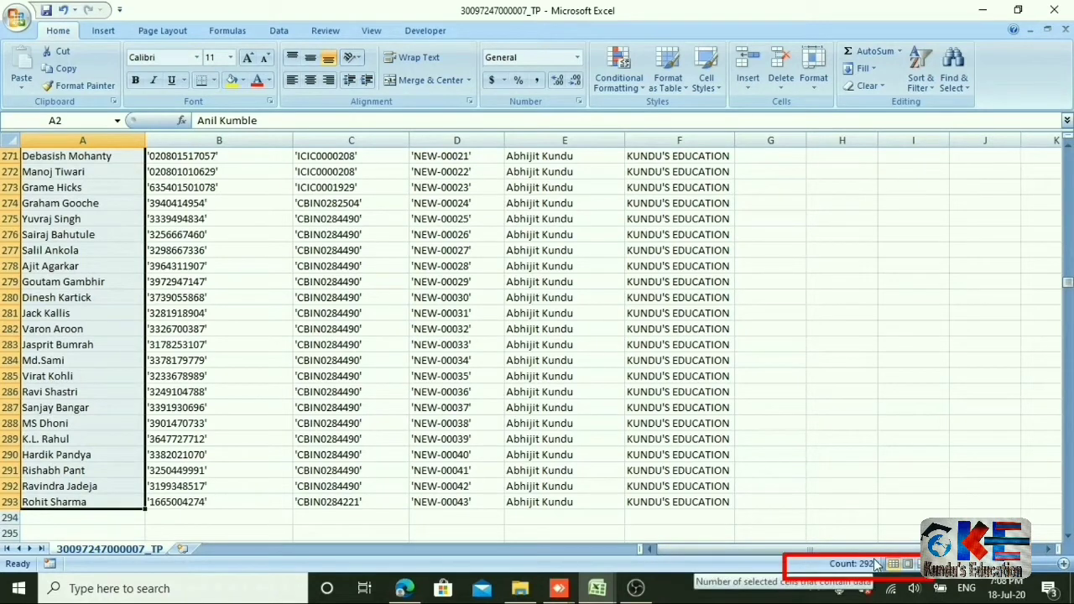
scroll(118, 389, "up", 12)
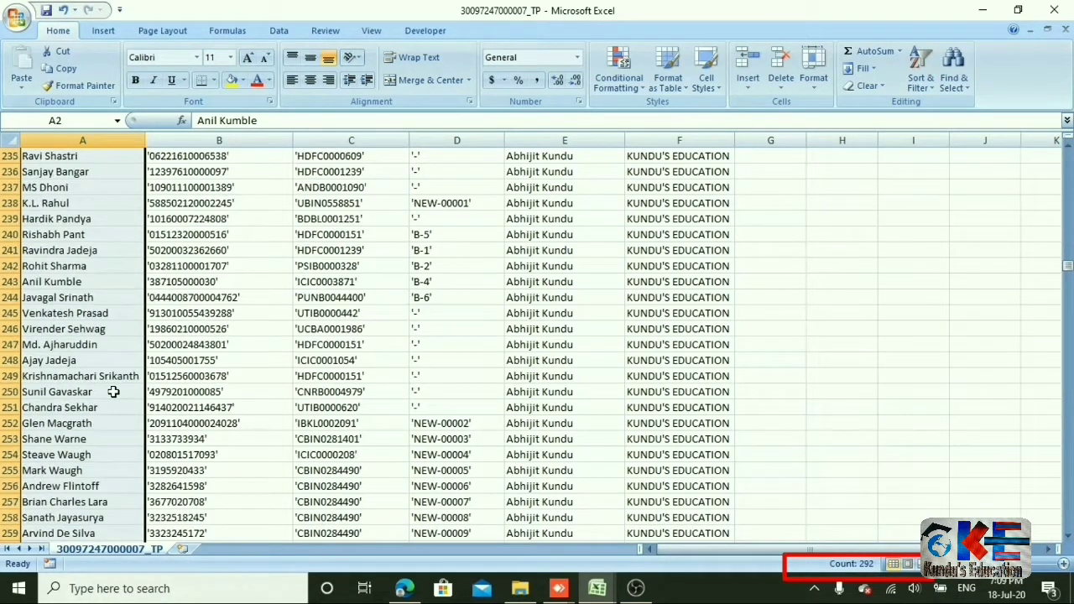
scroll(113, 392, "up", 20)
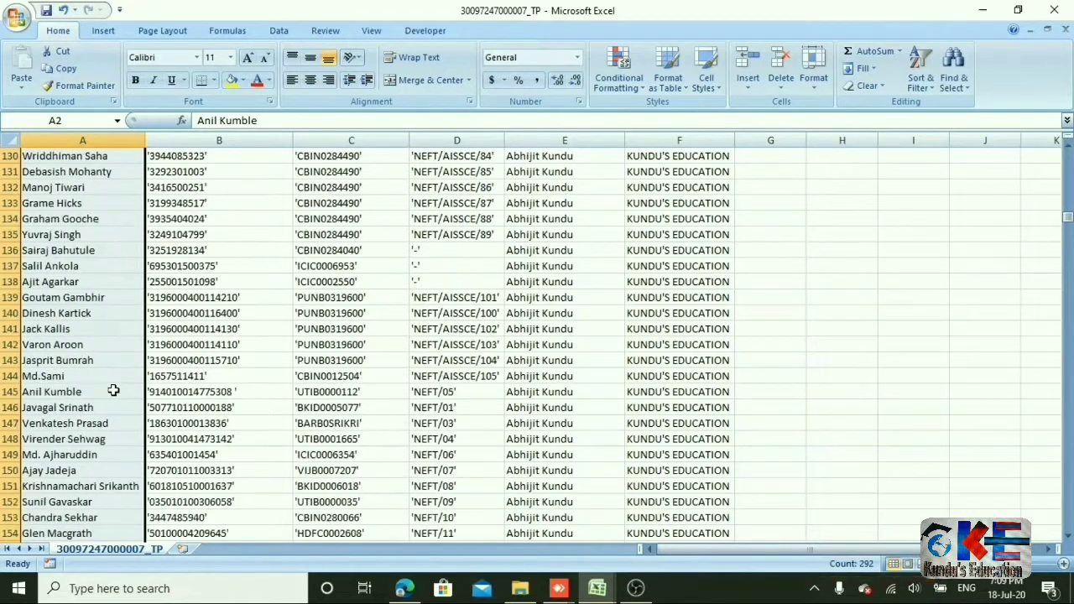
scroll(113, 390, "up", 20)
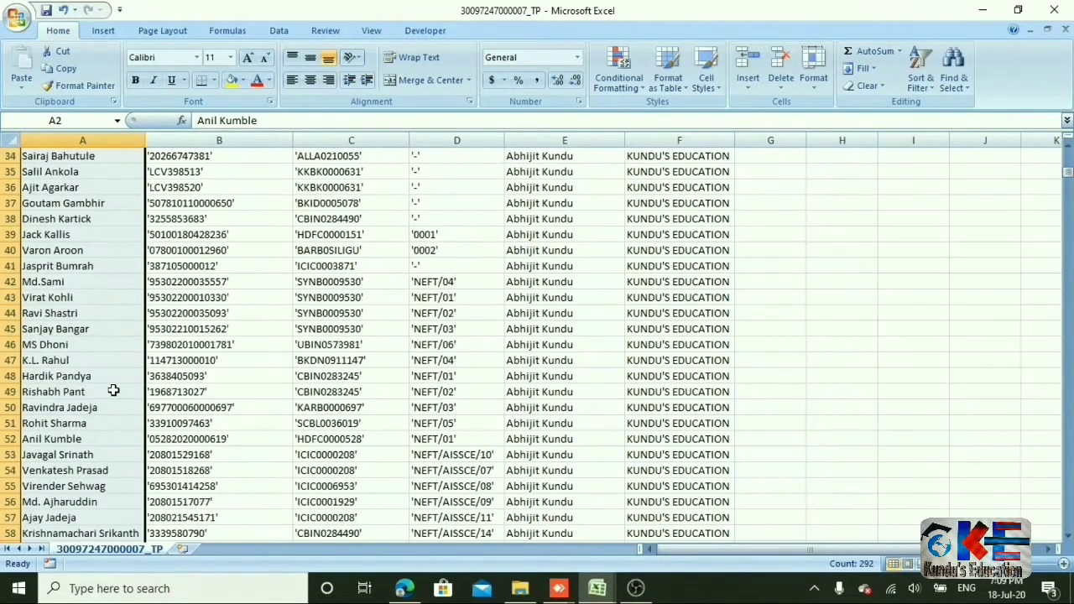
scroll(114, 390, "up", 11)
left_click(67, 266)
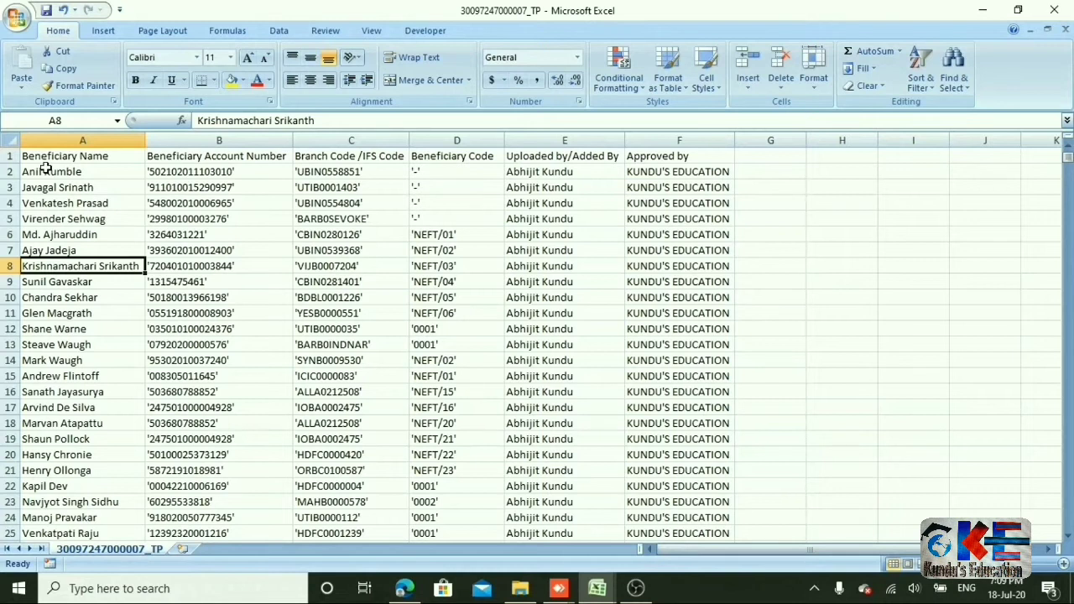
left_click(47, 171)
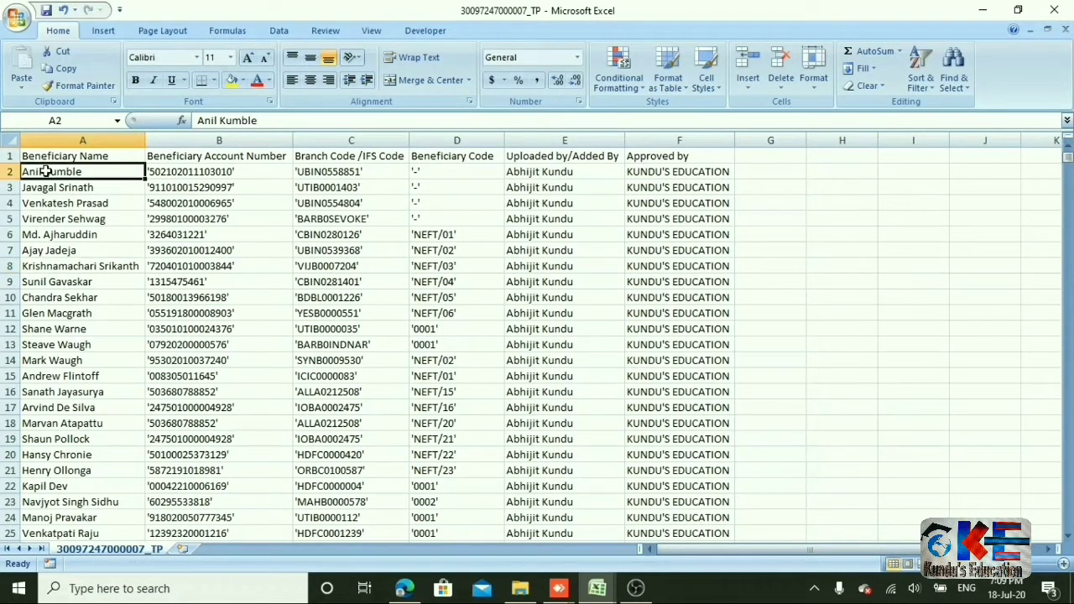
left_click_drag(46, 171, 69, 234)
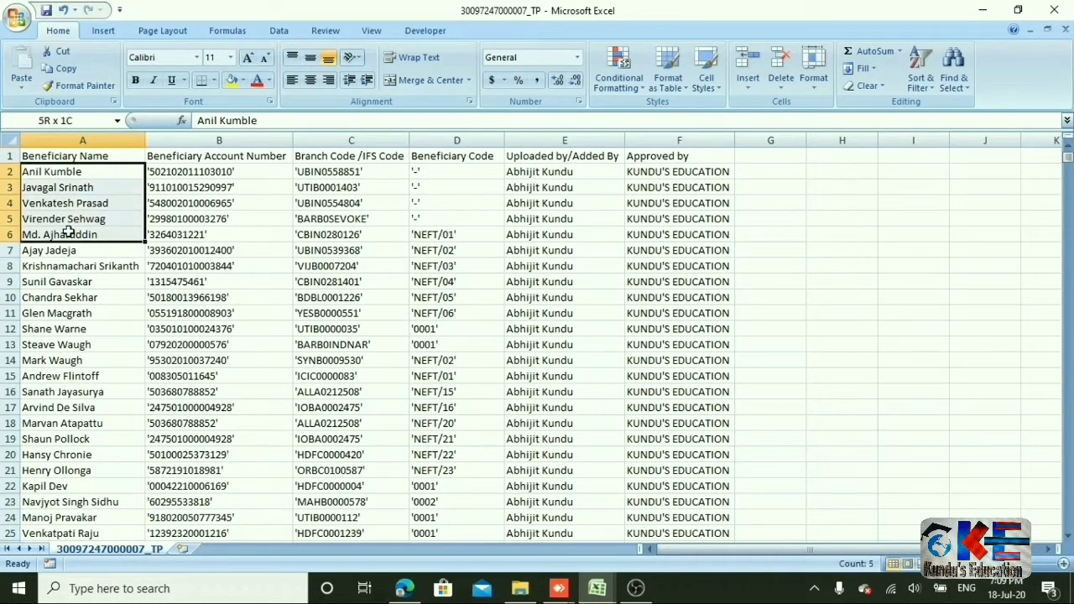
Delete the entire rows of the first five names and of rows 9 to 14.
right_click(106, 205)
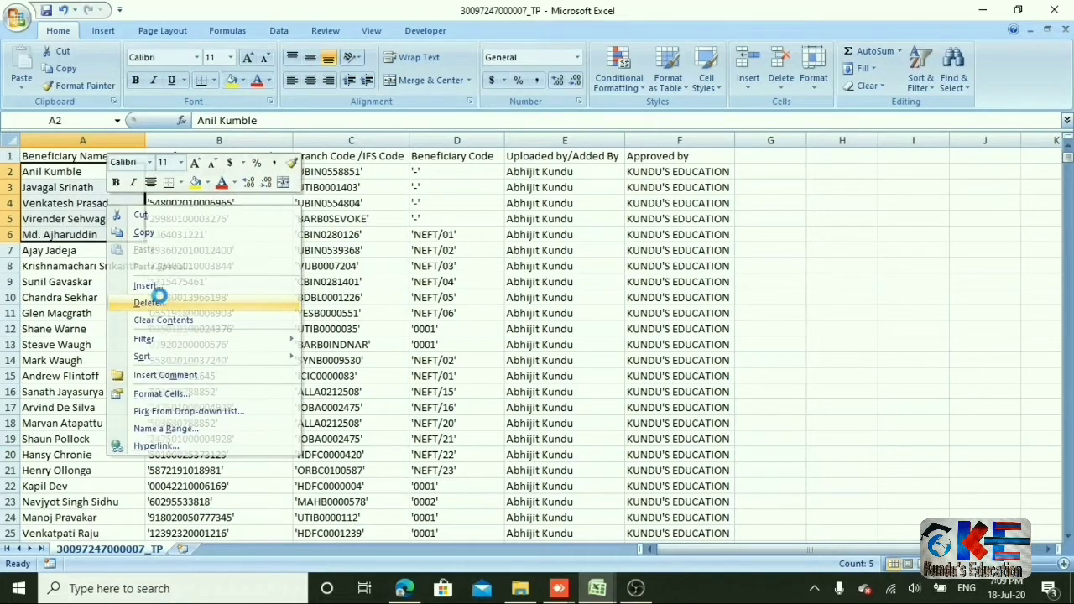
left_click(151, 302)
left_click(113, 296)
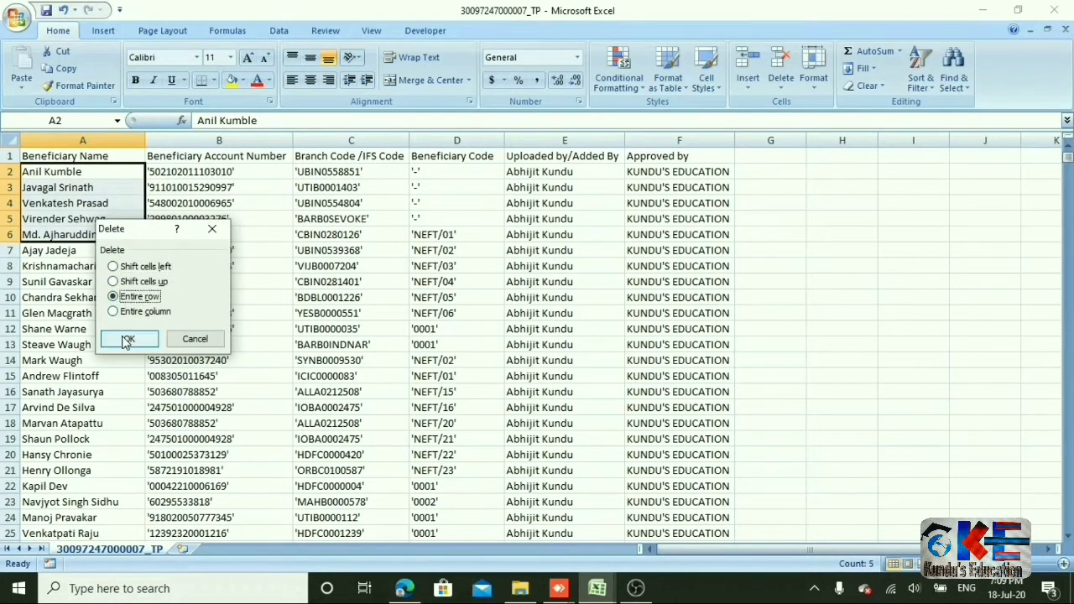
left_click(129, 339)
left_click_drag(55, 286, 73, 353)
right_click(79, 326)
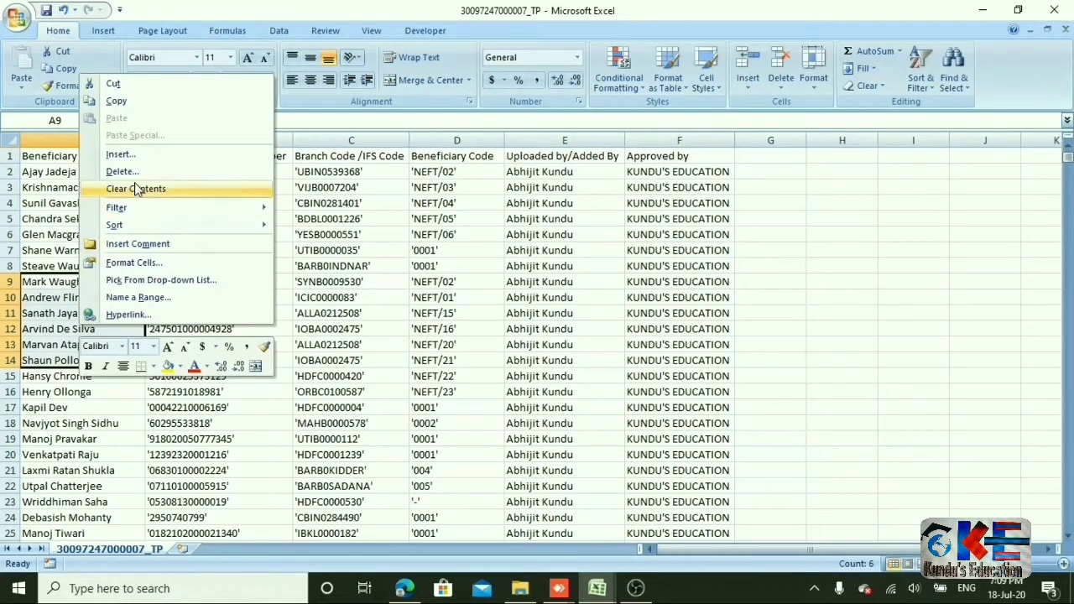
left_click(101, 172)
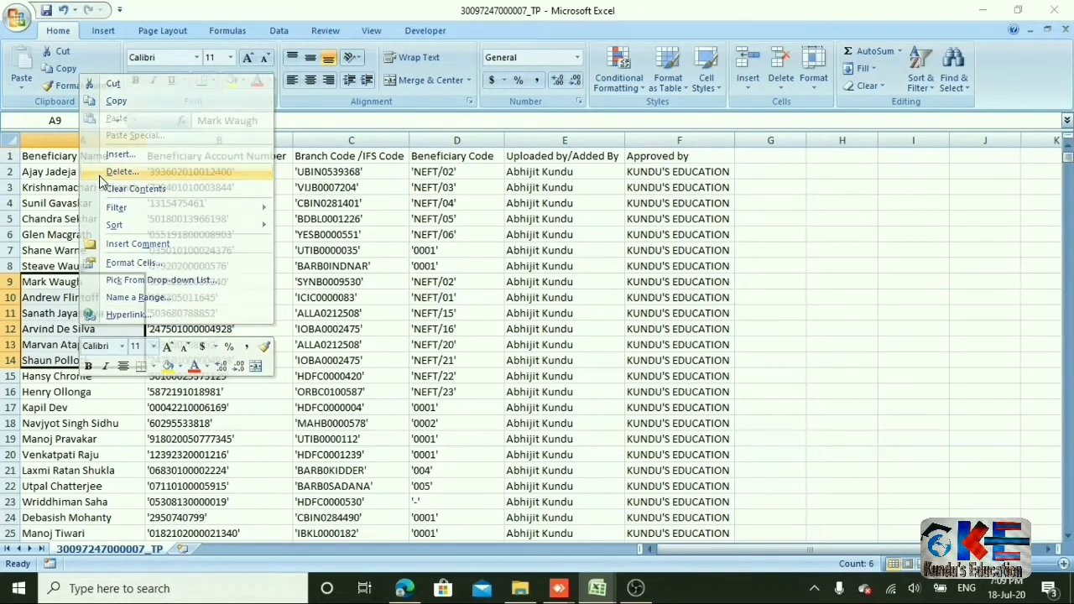
left_click(91, 174)
left_click(65, 217)
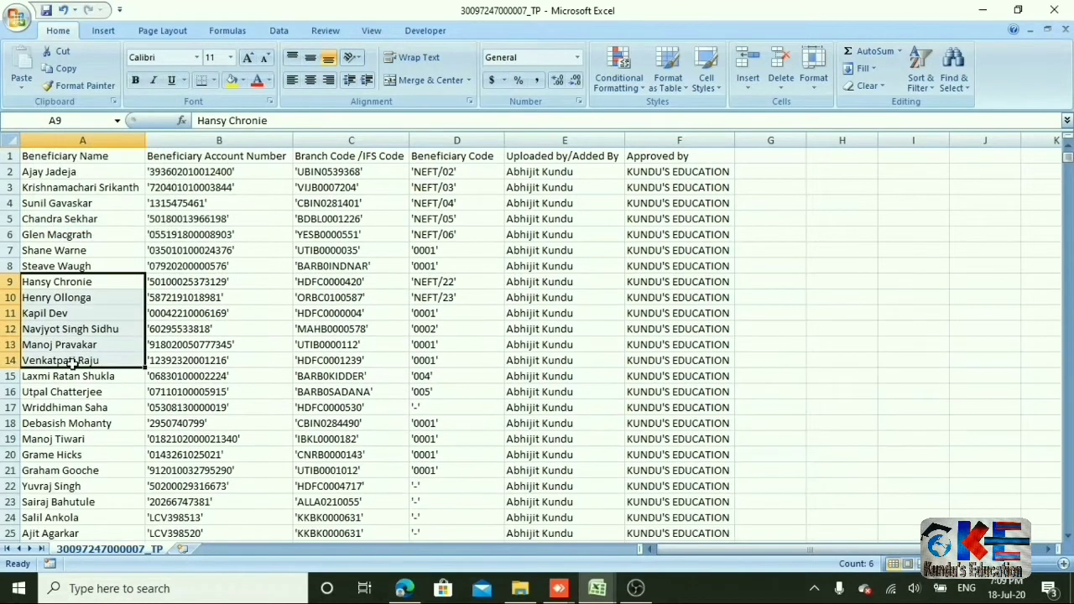
Delete several more single unwanted beneficiary rows, repeating the deletion with F4.
left_click(59, 470)
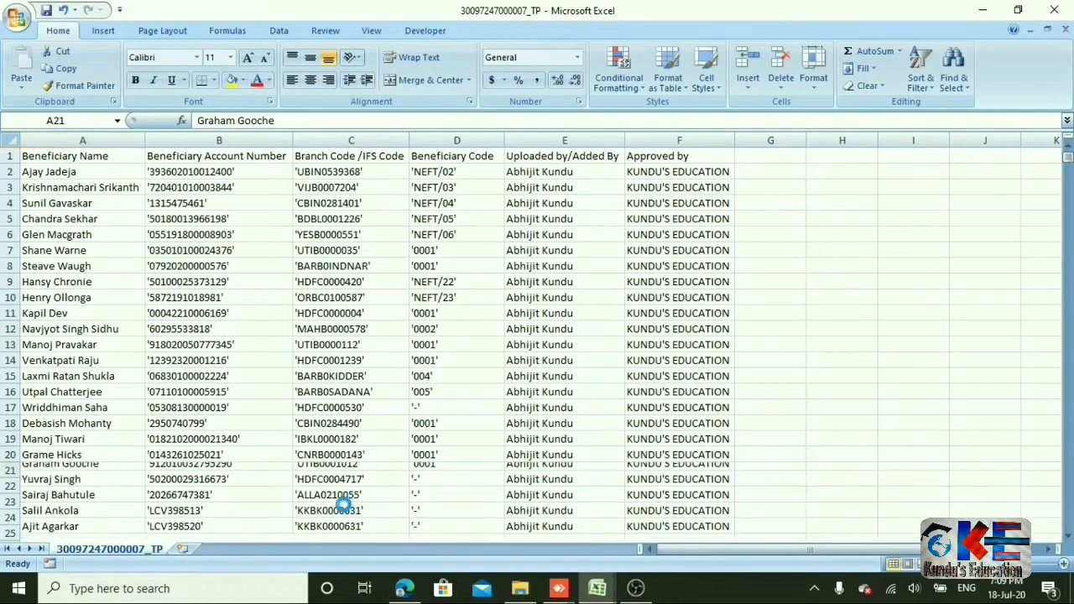
key("F4")
key("Down")
key("Down")
key("Down")
key("Down")
key("Down")
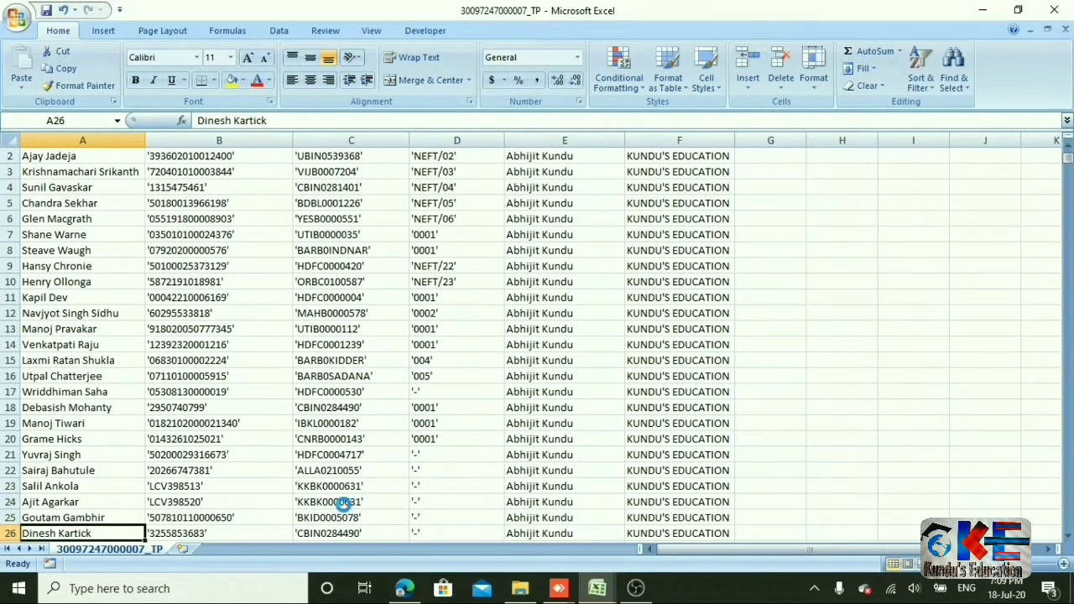
key("F4")
left_click(66, 363)
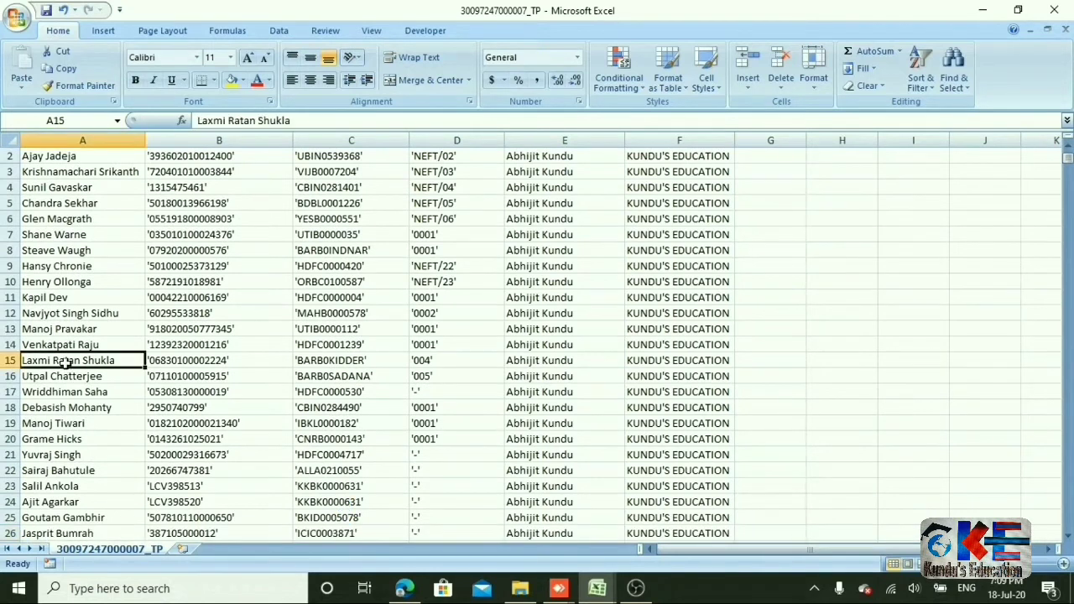
key("F4")
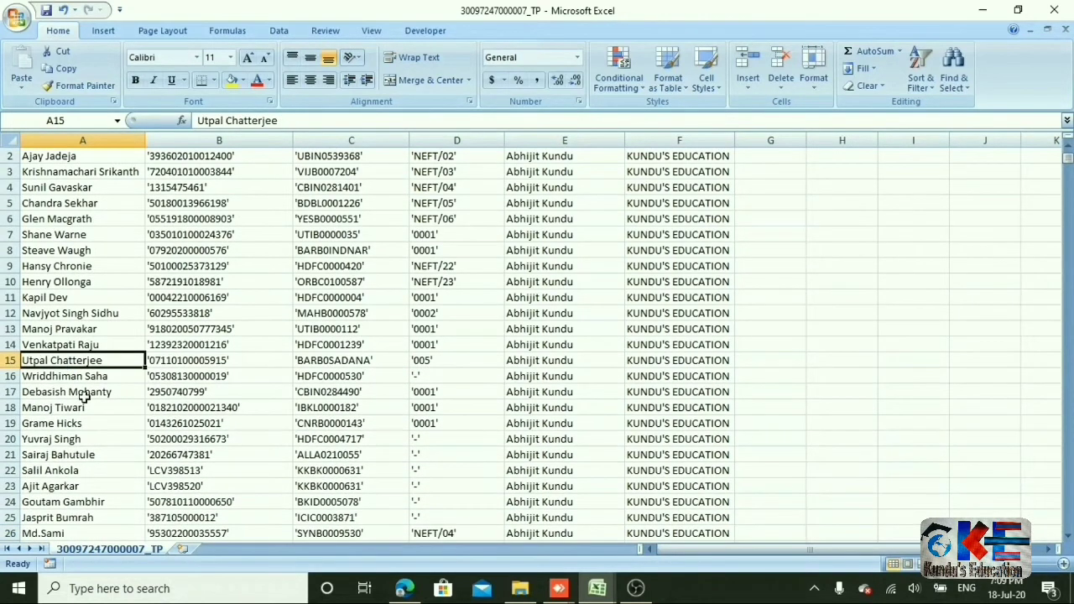
scroll(84, 398, "down", 7)
left_click_drag(56, 366, 67, 487)
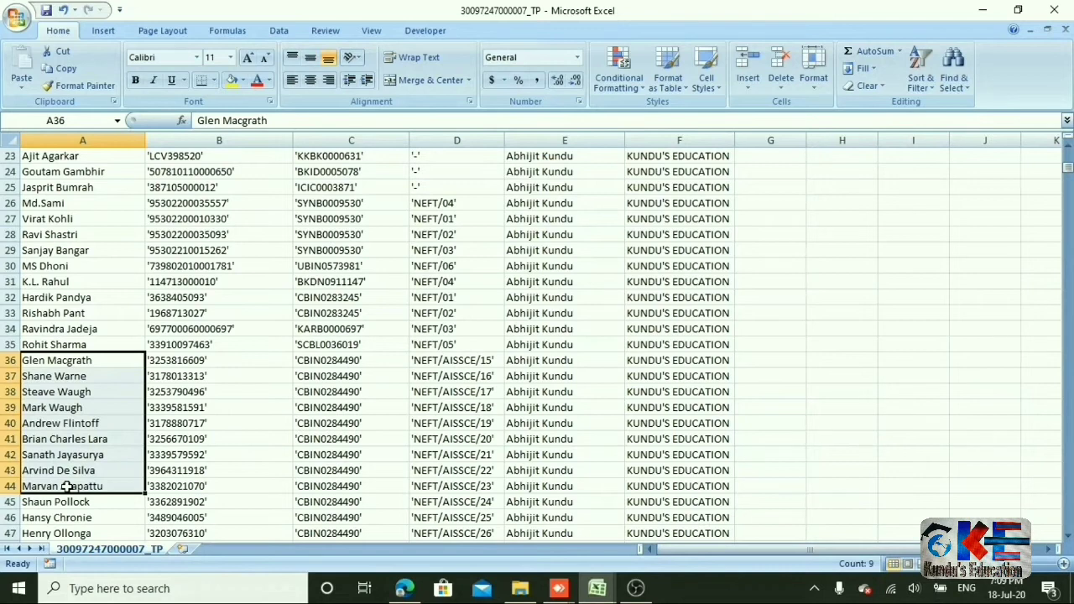
scroll(67, 487, "down", 4)
left_click(68, 485)
key("F4")
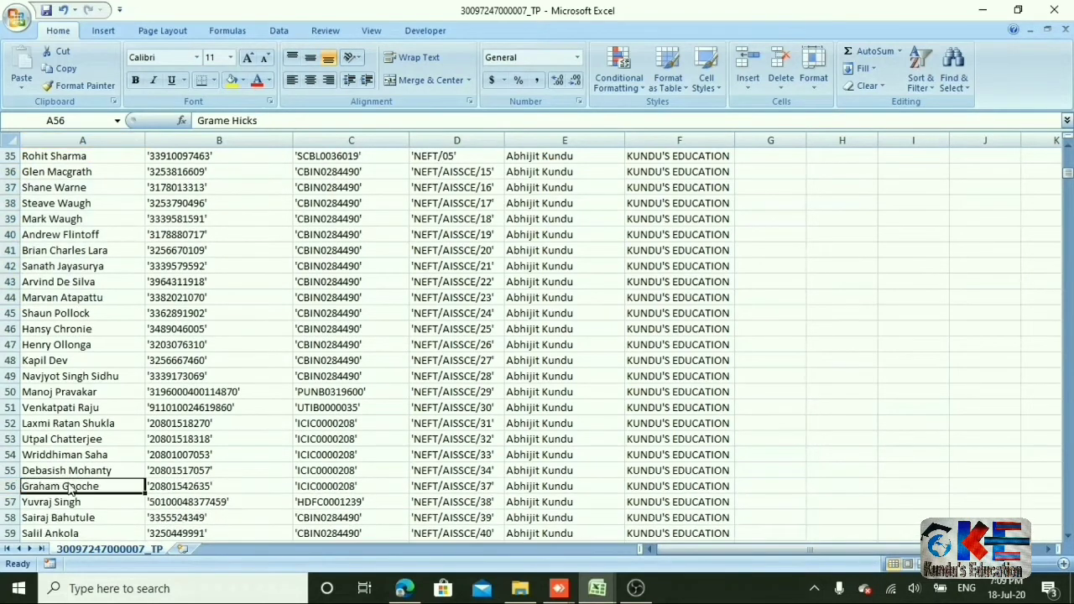
Delete further blocks of unwanted beneficiary rows with F4.
left_click(59, 392)
key("F4")
key("F4")
key("F4")
scroll(67, 392, "down", 12)
left_click(63, 299)
scroll(63, 299, "down", 6)
left_click_drag(50, 392, 84, 518)
key("F4")
scroll(68, 470, "down", 1)
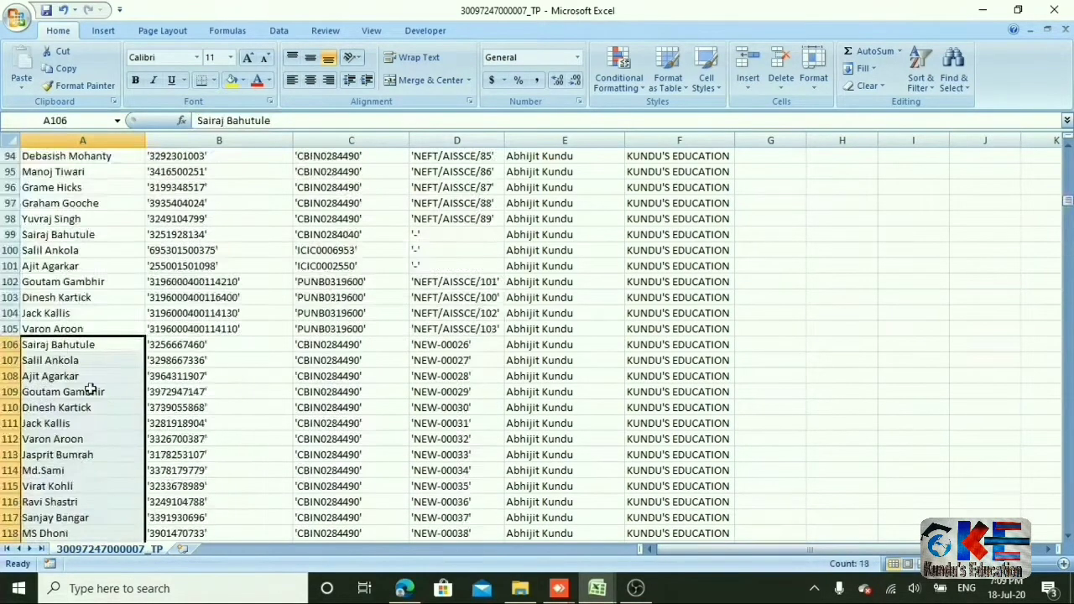
scroll(84, 470, "up", 8)
left_click_drag(67, 187, 88, 457)
key("F4")
scroll(93, 447, "down", 8)
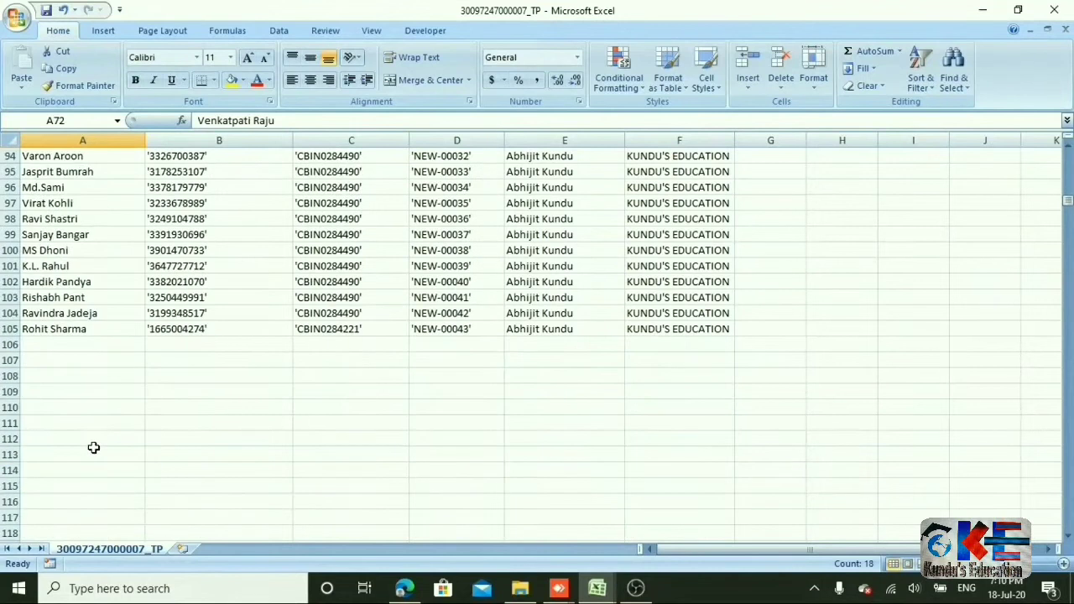
Select the remaining names up from row 105 to confirm 104 beneficiaries remain.
left_click(90, 334)
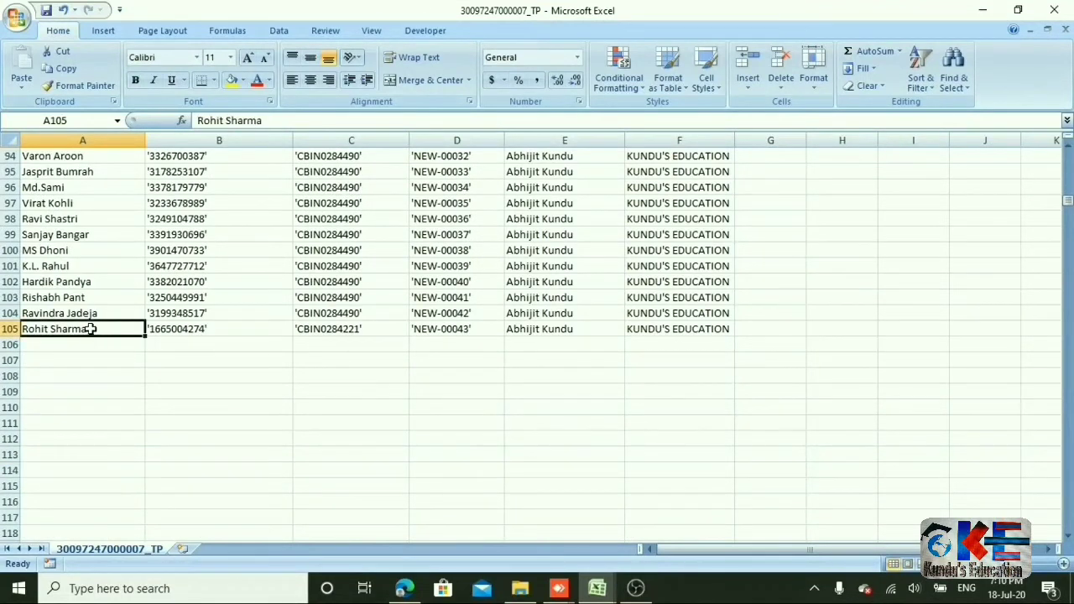
left_click_drag(90, 329, 97, 178)
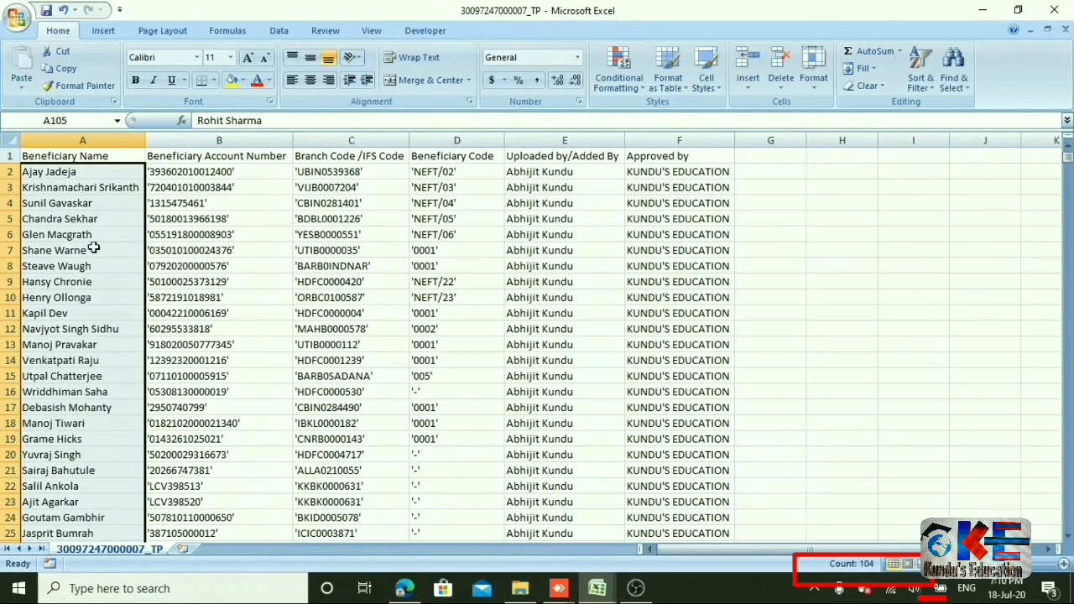
left_click(260, 267)
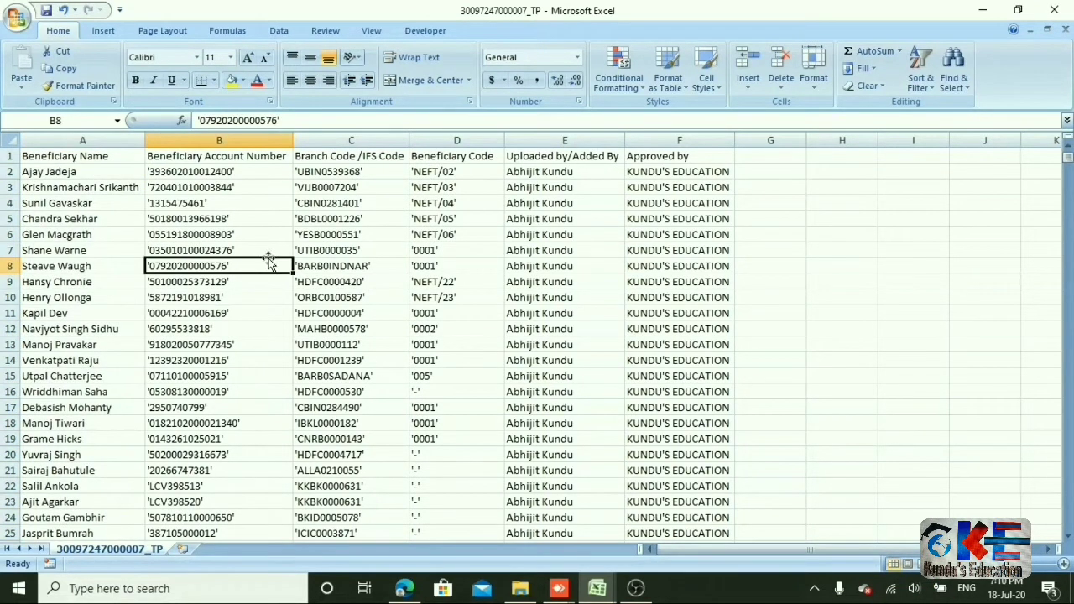
left_click(39, 172)
Select the names, account numbers and branch codes, then open the SBI BULK Other Bank Beneficary Delete Upload Format file.
left_click_drag(44, 173, 301, 600)
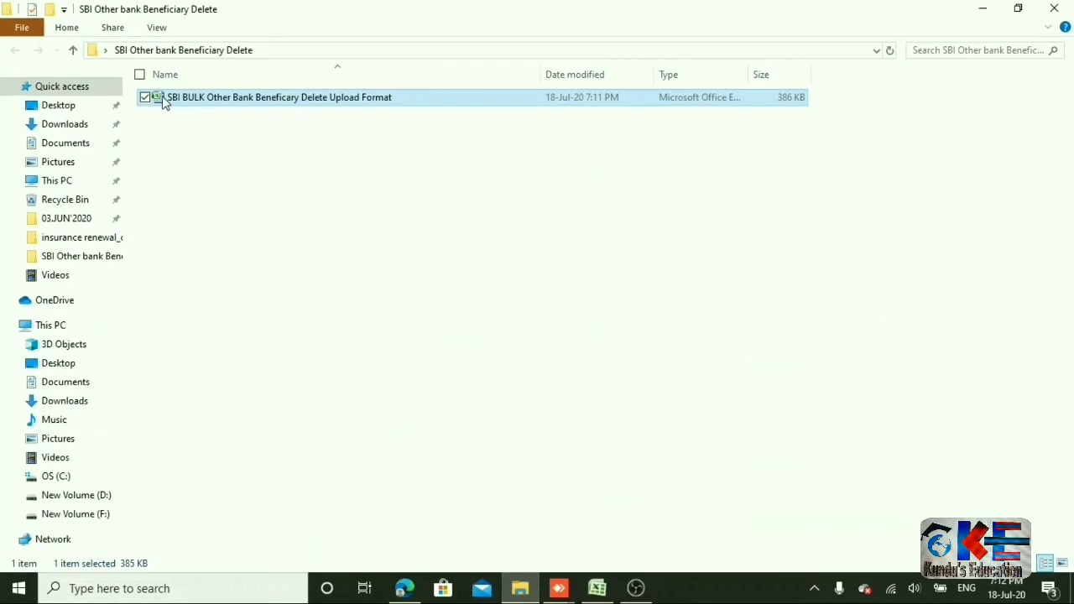
double_click(327, 99)
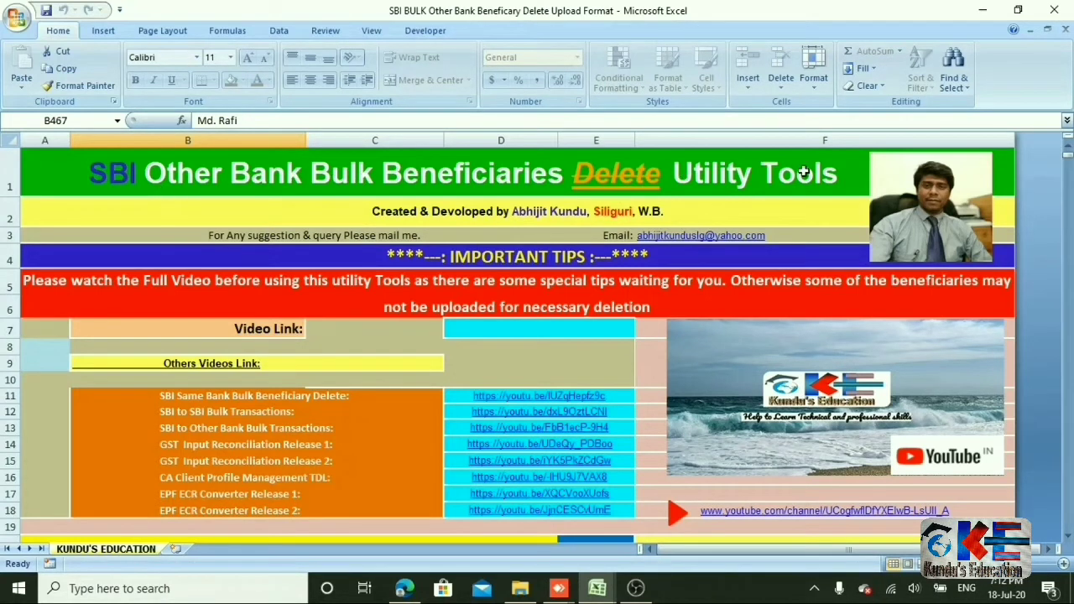
scroll(787, 217, "down", 3)
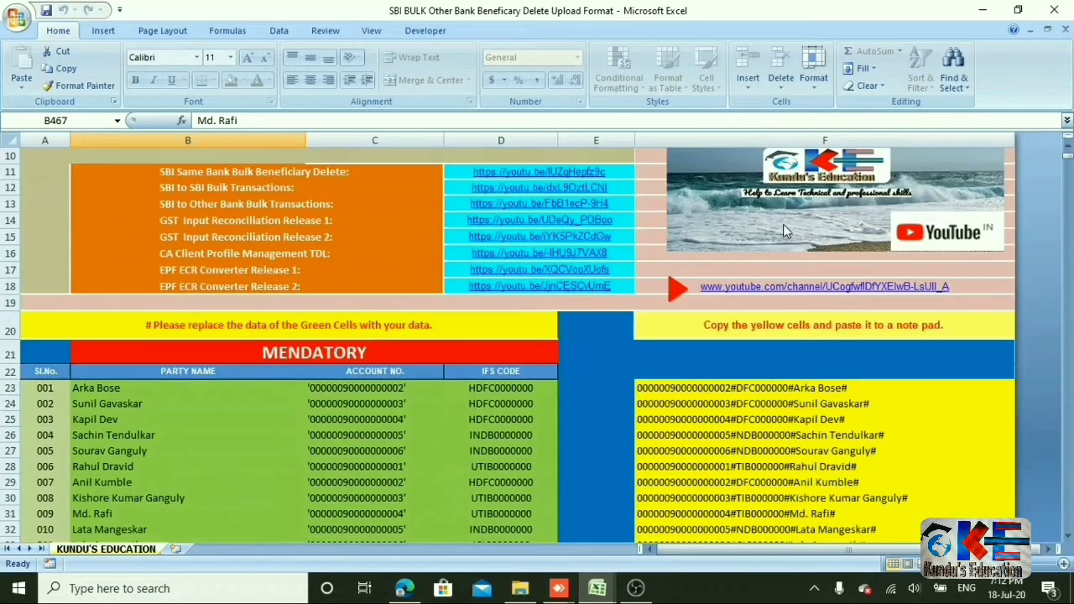
scroll(777, 250, "down", 3)
scroll(483, 304, "up", 2)
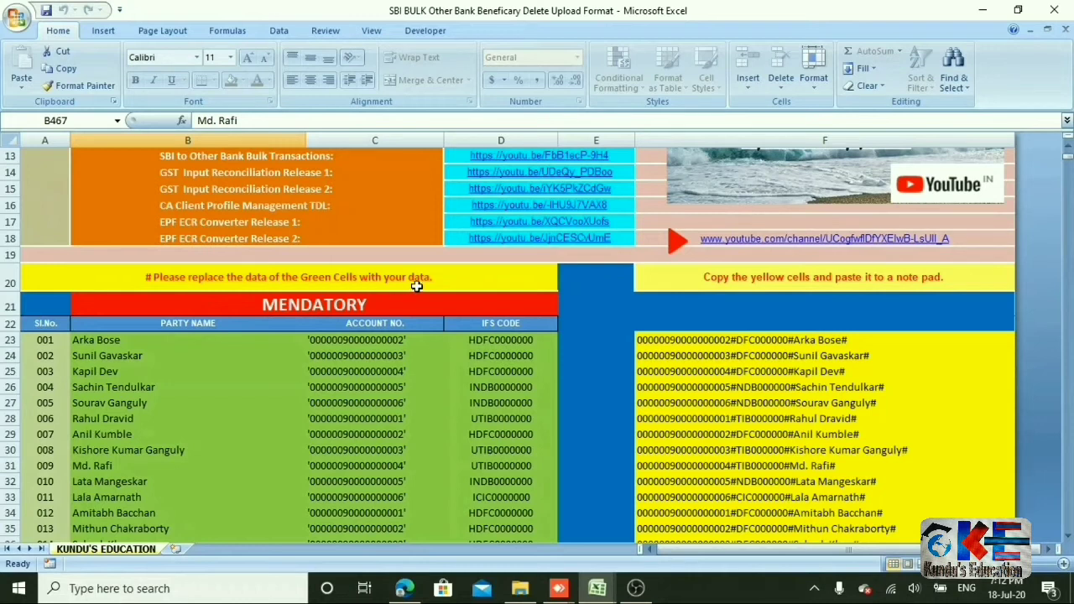
left_click(189, 323)
left_click_drag(372, 325, 390, 323)
left_click(456, 323)
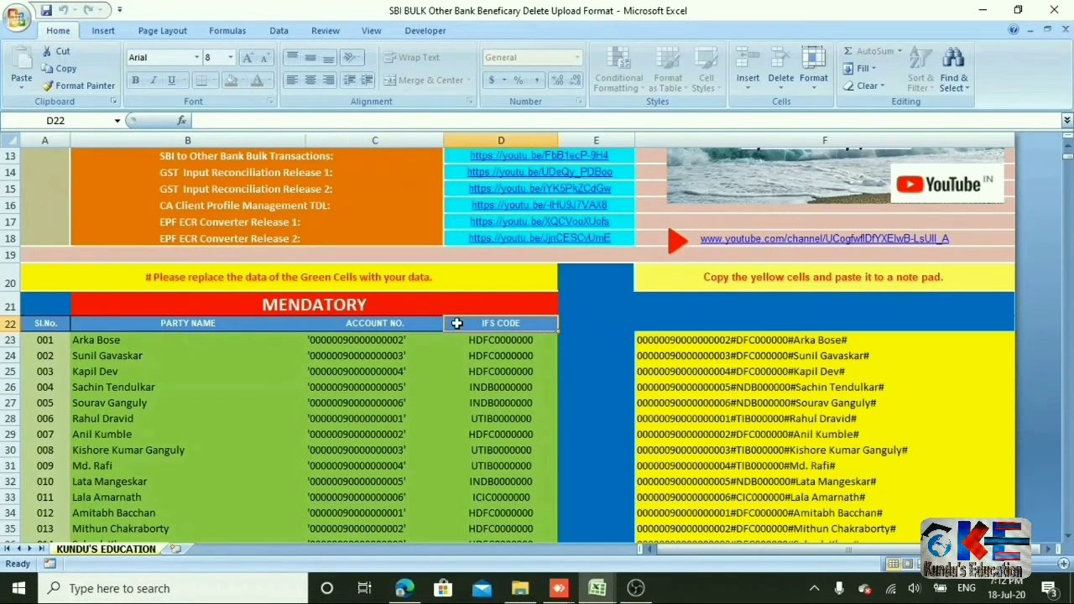
left_click(286, 308)
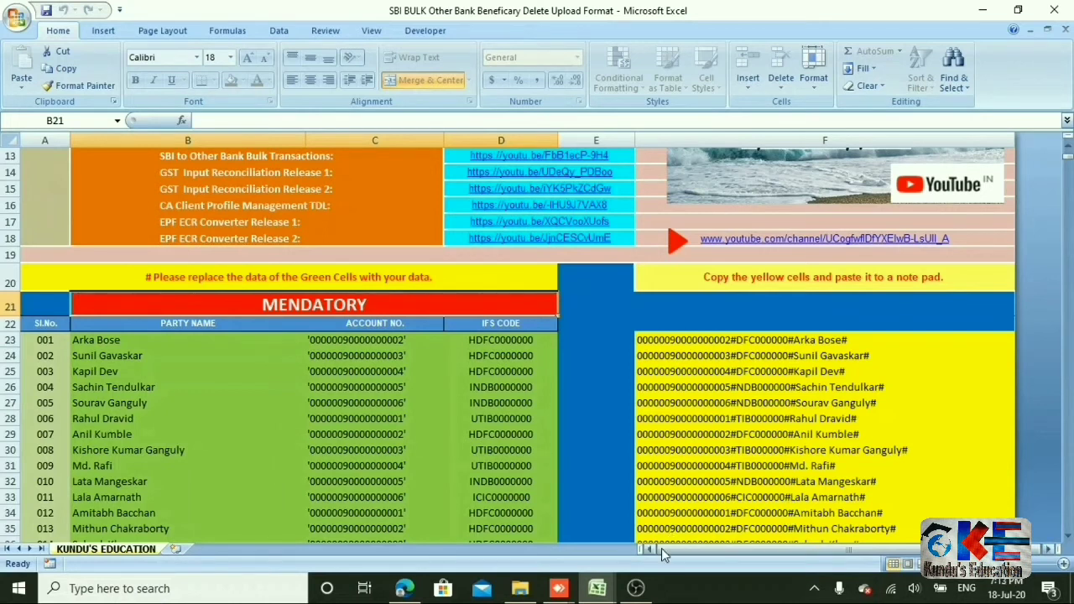
mouse_move(598, 592)
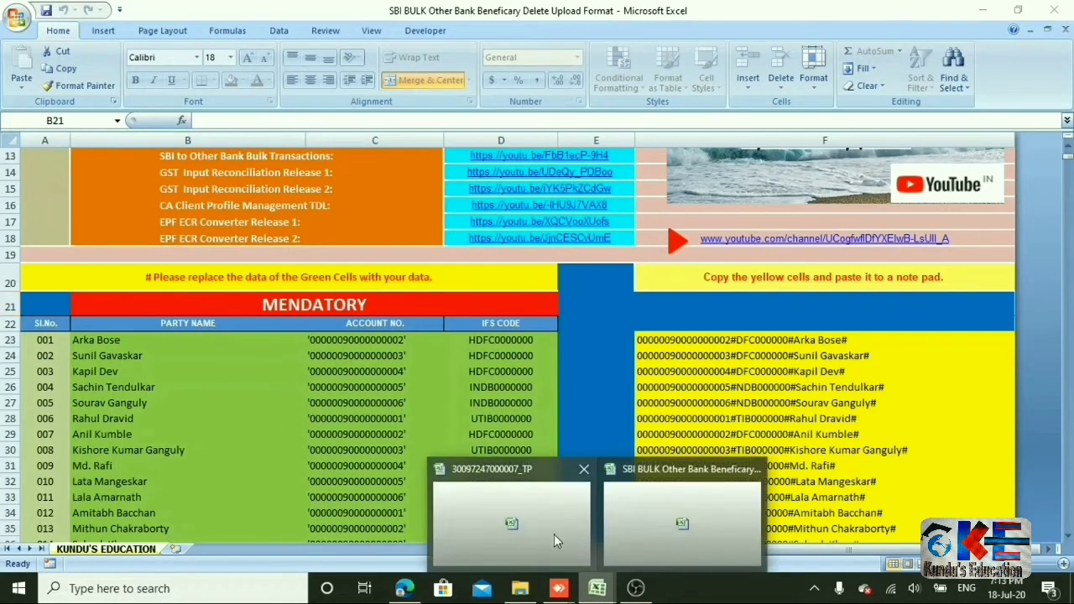
Copy the names, account numbers and branch codes of all rows in the downloaded list.
left_click(436, 553)
left_click_drag(52, 174, 333, 523)
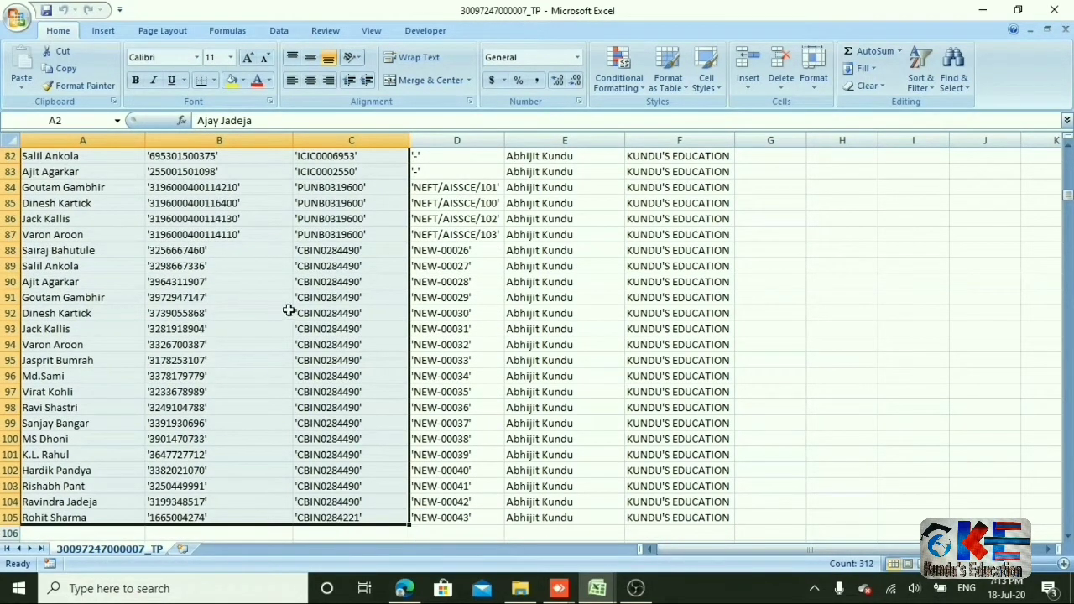
right_click(282, 287)
left_click(162, 320)
Paste the copied beneficiary details as values into cell B23 of the upload template.
scroll(251, 335, "up", 20)
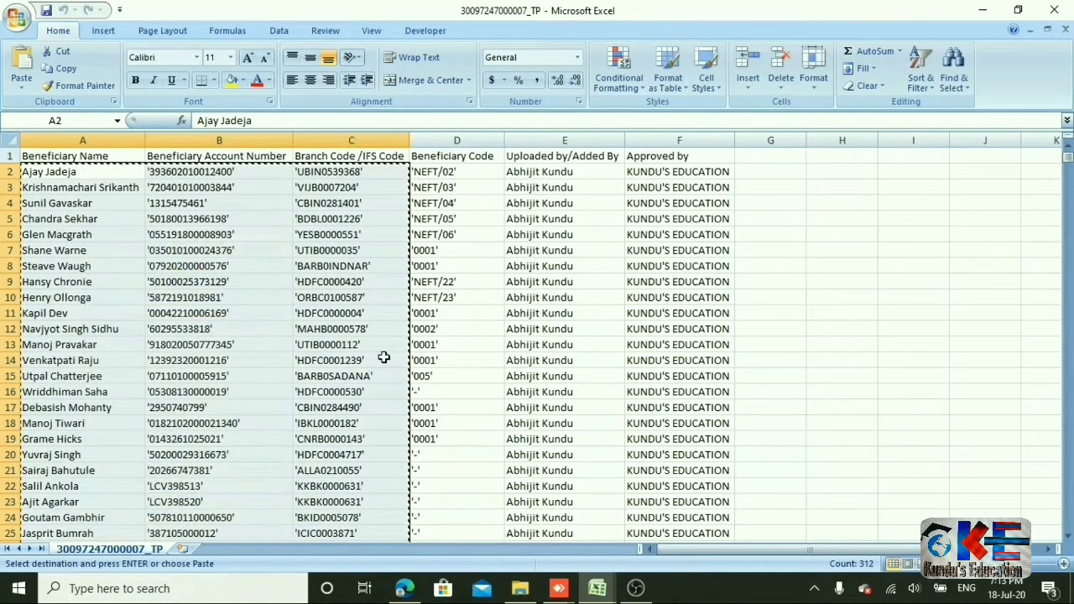
mouse_move(580, 568)
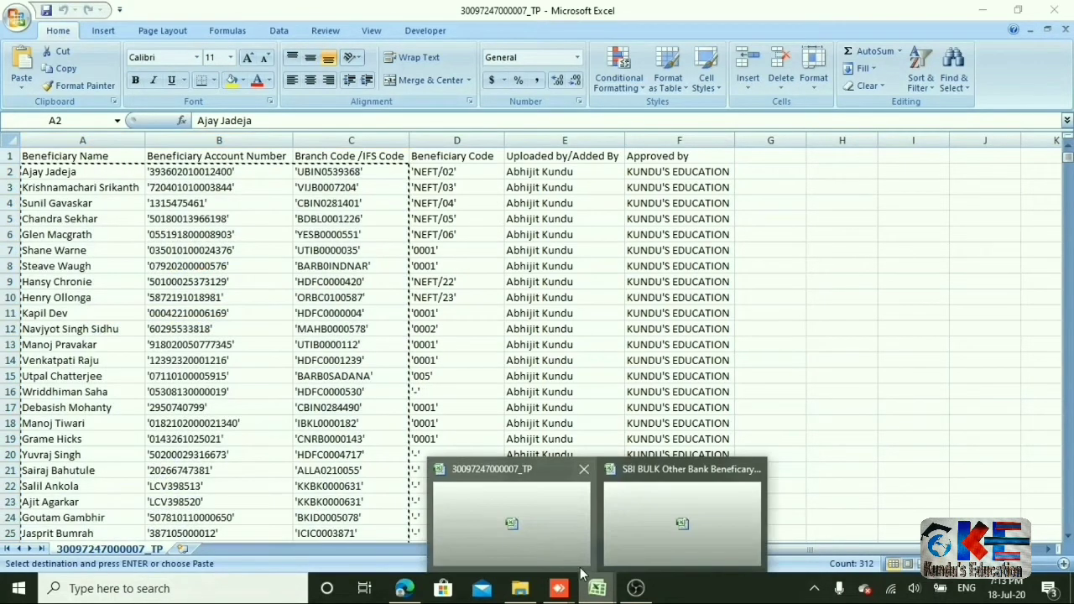
left_click(654, 528)
left_click(92, 346)
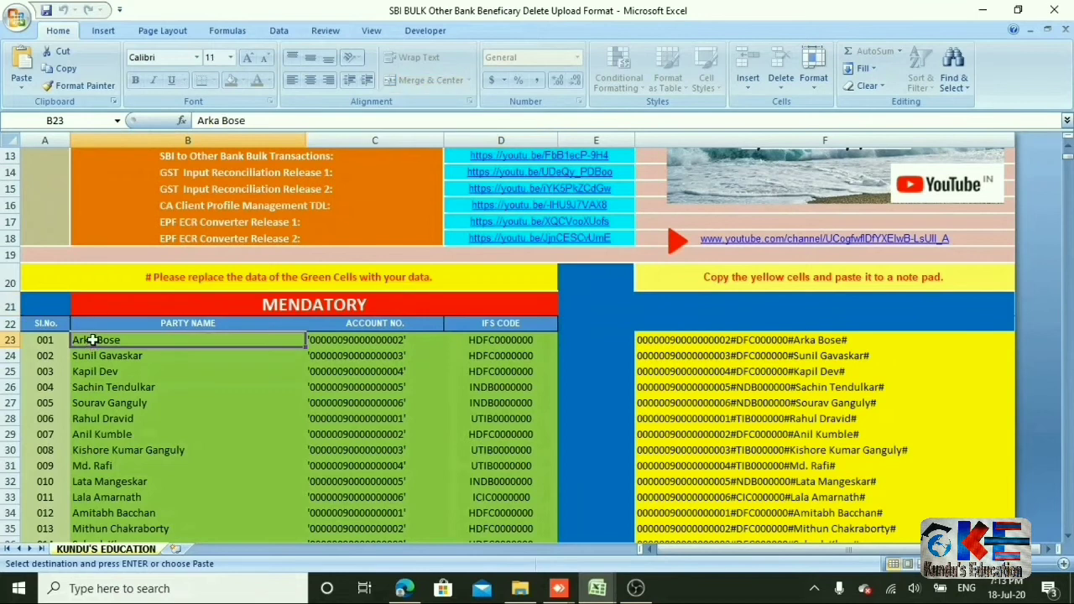
right_click(94, 345)
left_click(149, 170)
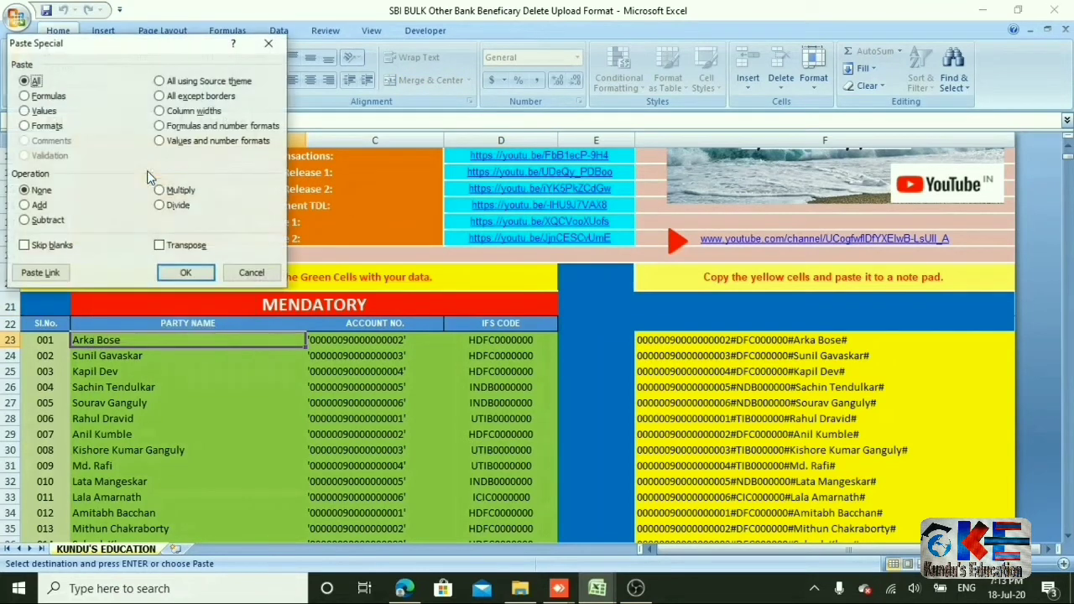
left_click(38, 113)
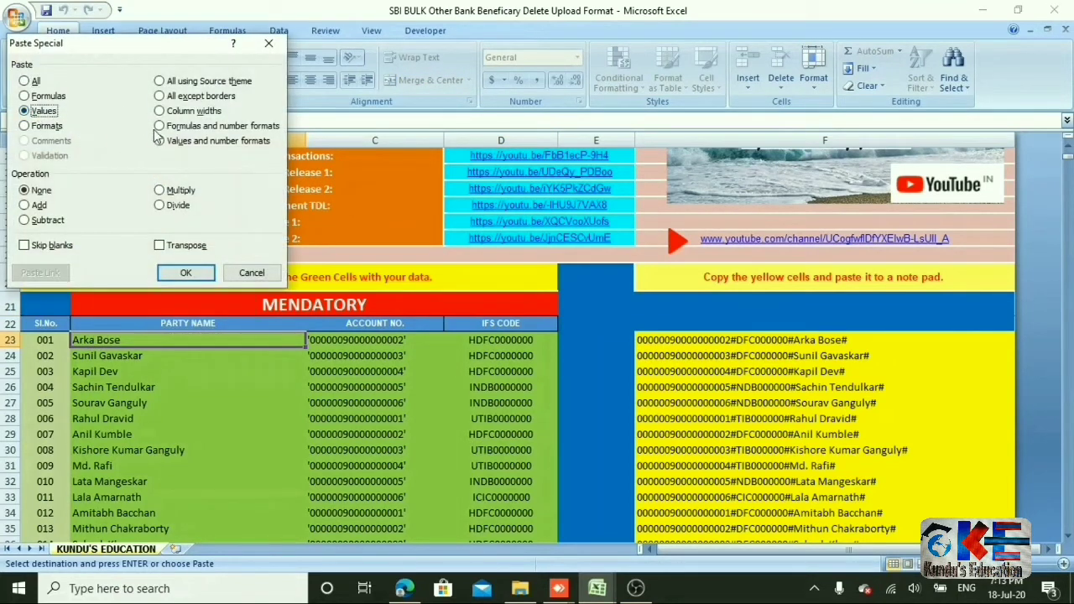
left_click(188, 273)
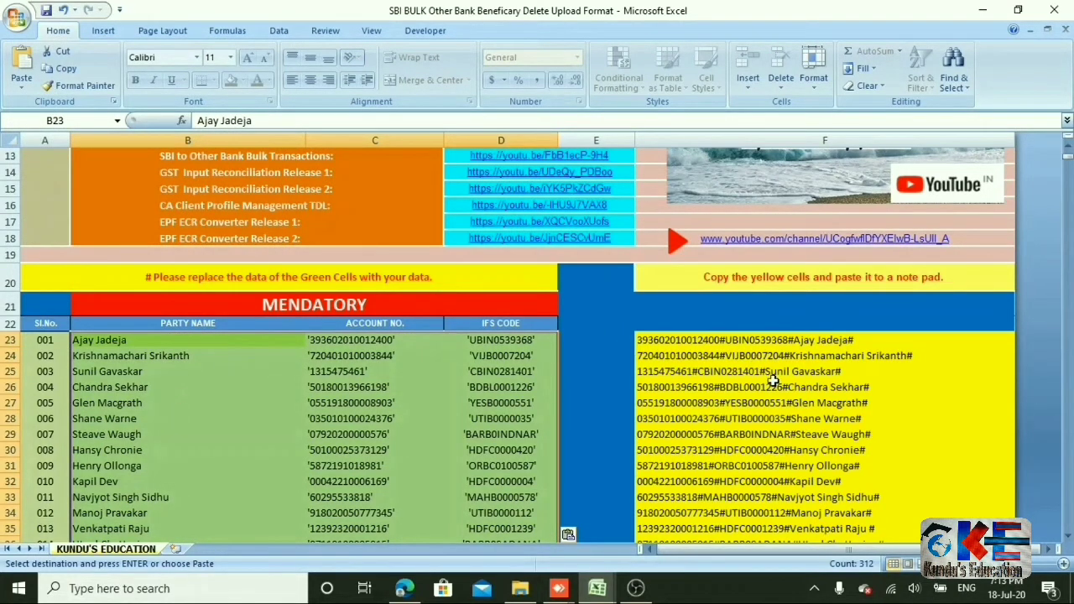
Clear the leftover sample rows B127 to D134.
scroll(302, 404, "down", 14)
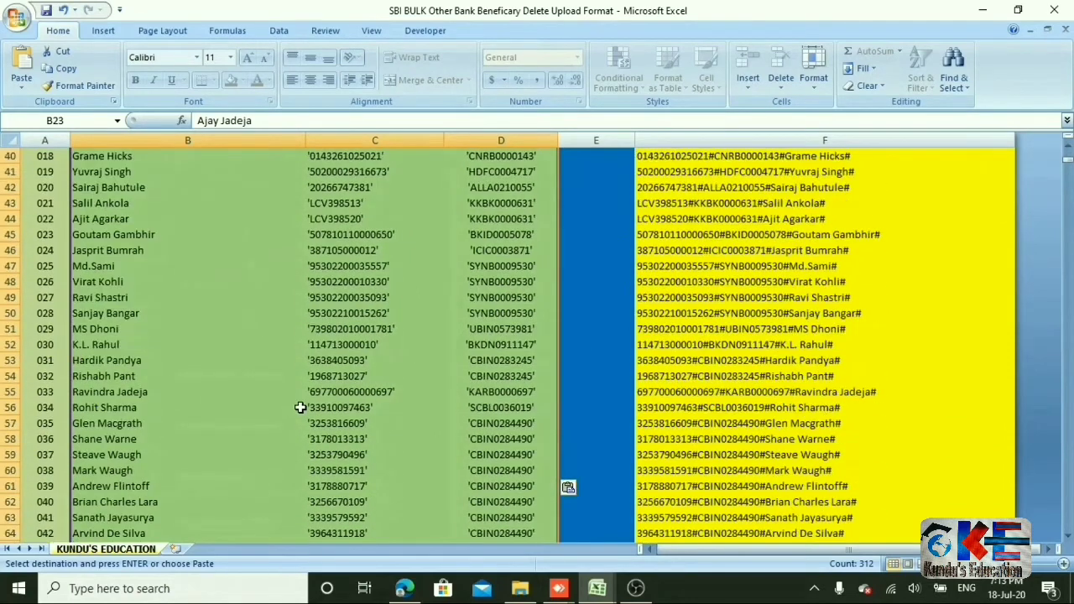
scroll(300, 409, "down", 15)
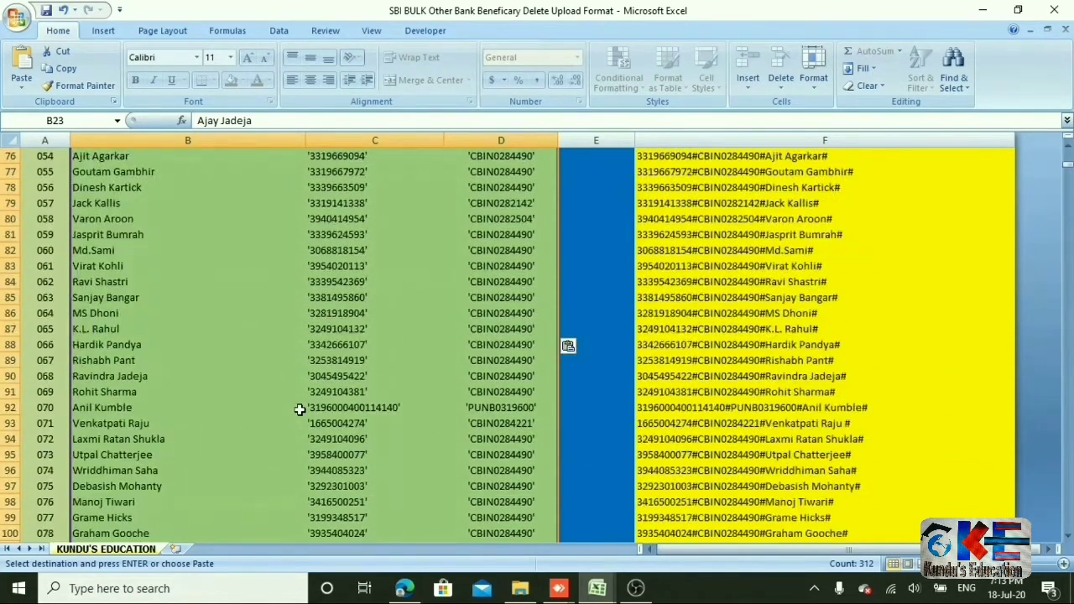
scroll(300, 409, "down", 4)
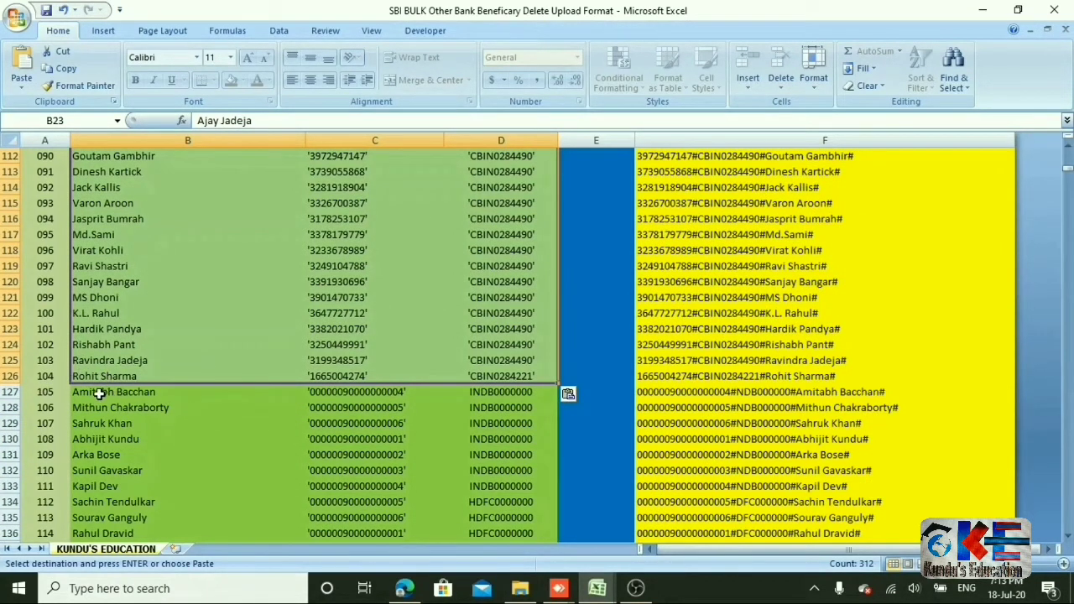
left_click_drag(99, 392, 498, 508)
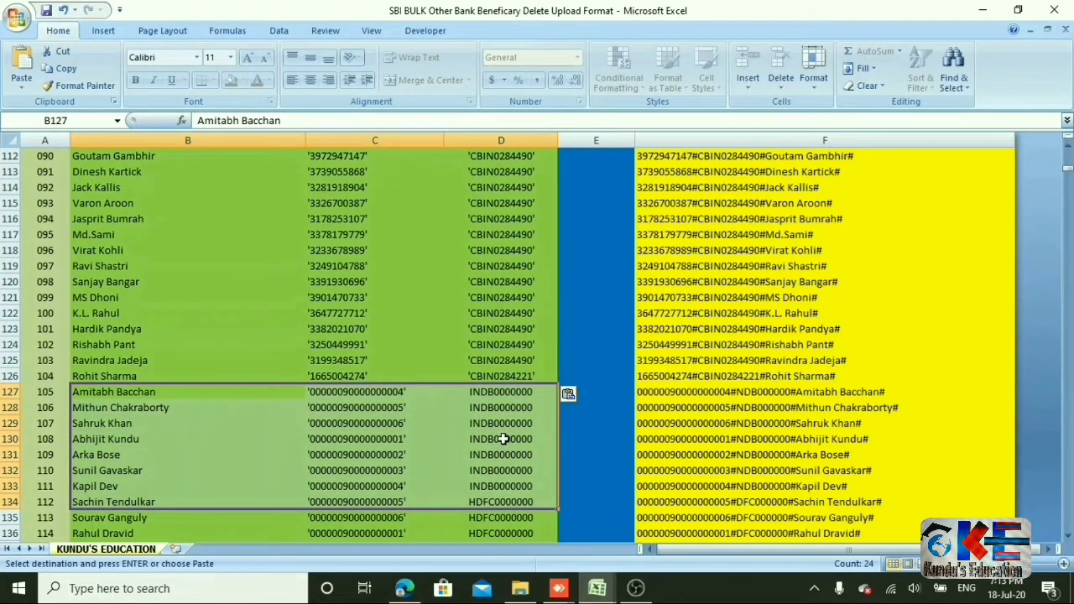
key("Delete")
Copy the joined beneficiary upload lines in column F.
scroll(751, 408, "up", 10)
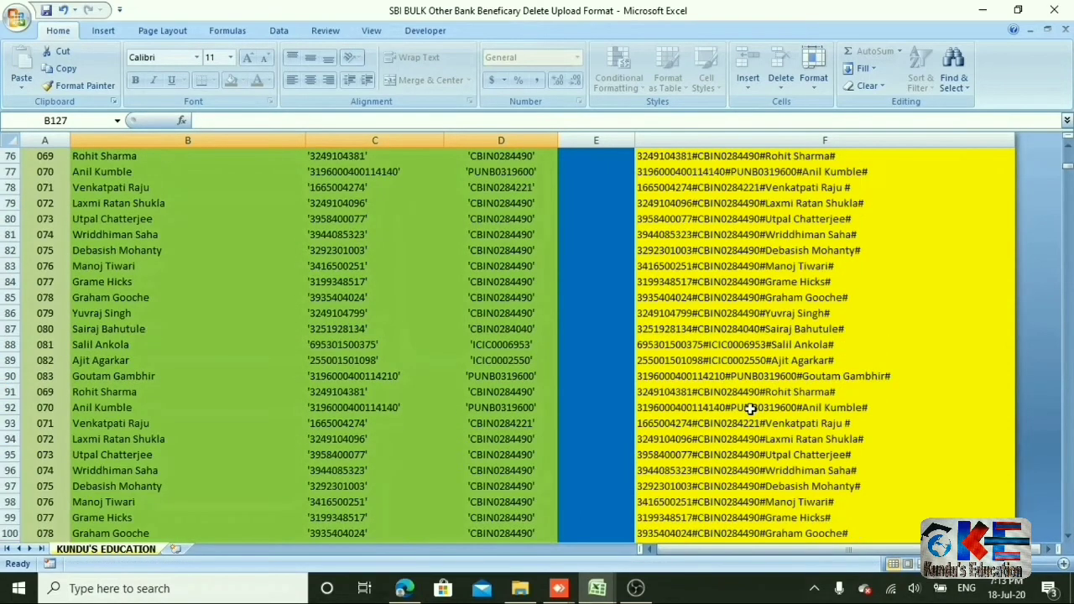
left_click_drag(751, 409, 678, 156)
scroll(678, 168, "up", 6)
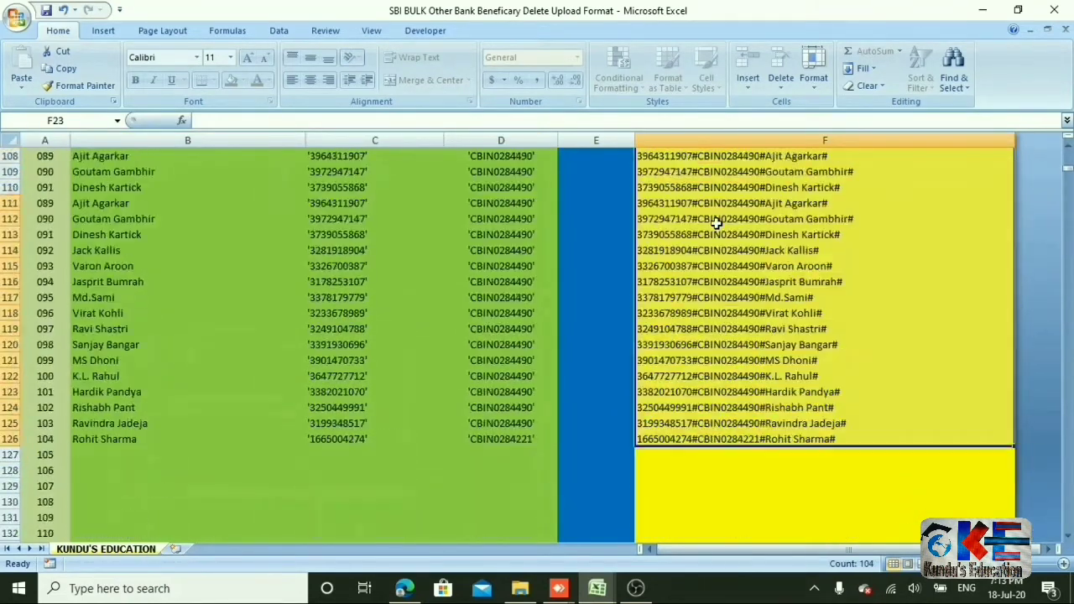
right_click(715, 225)
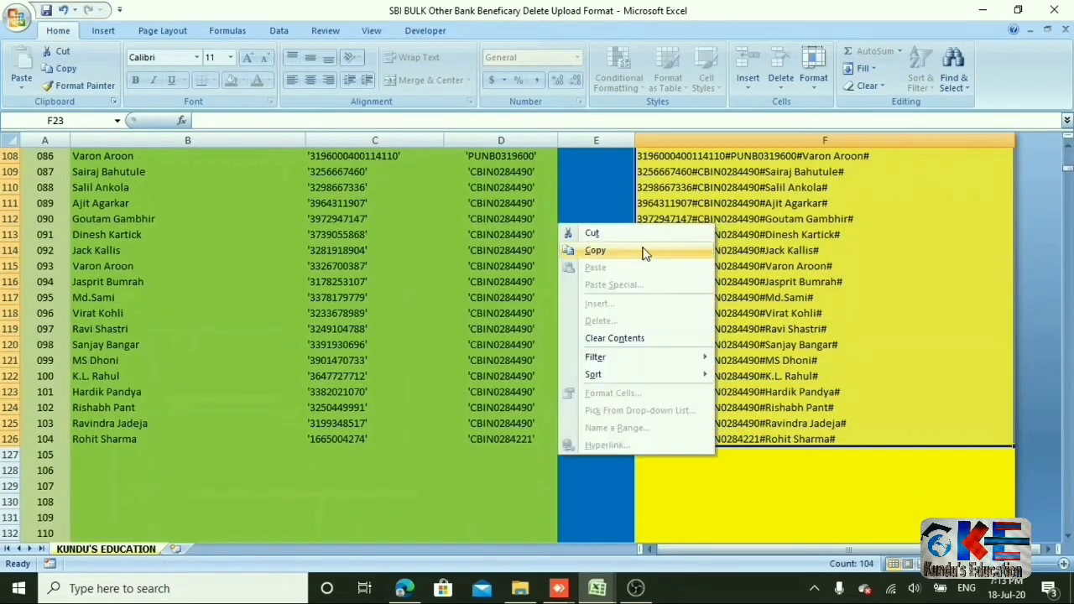
left_click(596, 251)
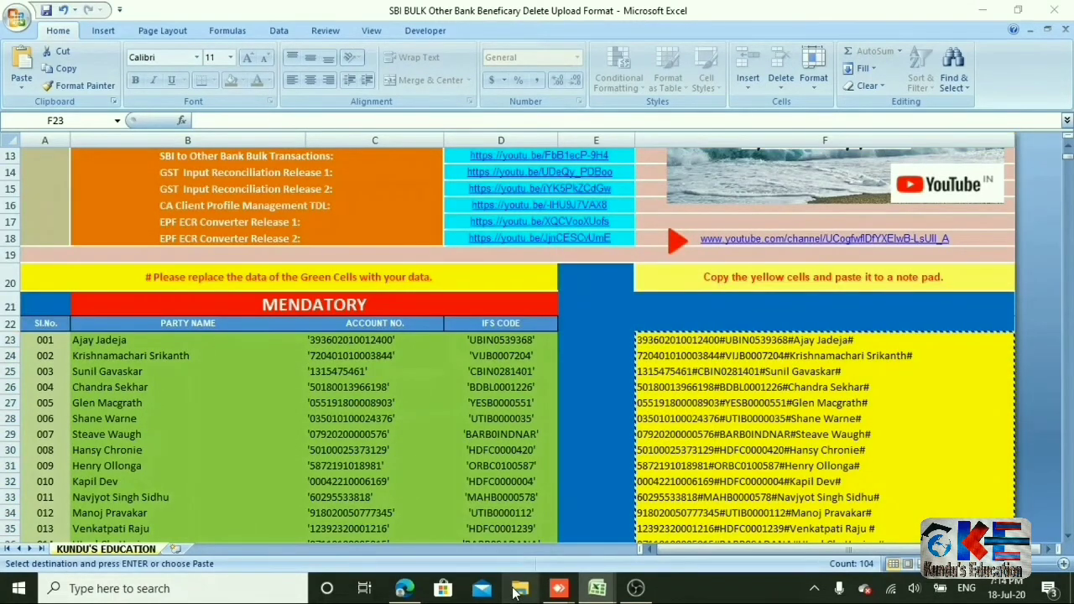
Create a new Desktop text document named 'other bank beneficiary'.
left_click(518, 590)
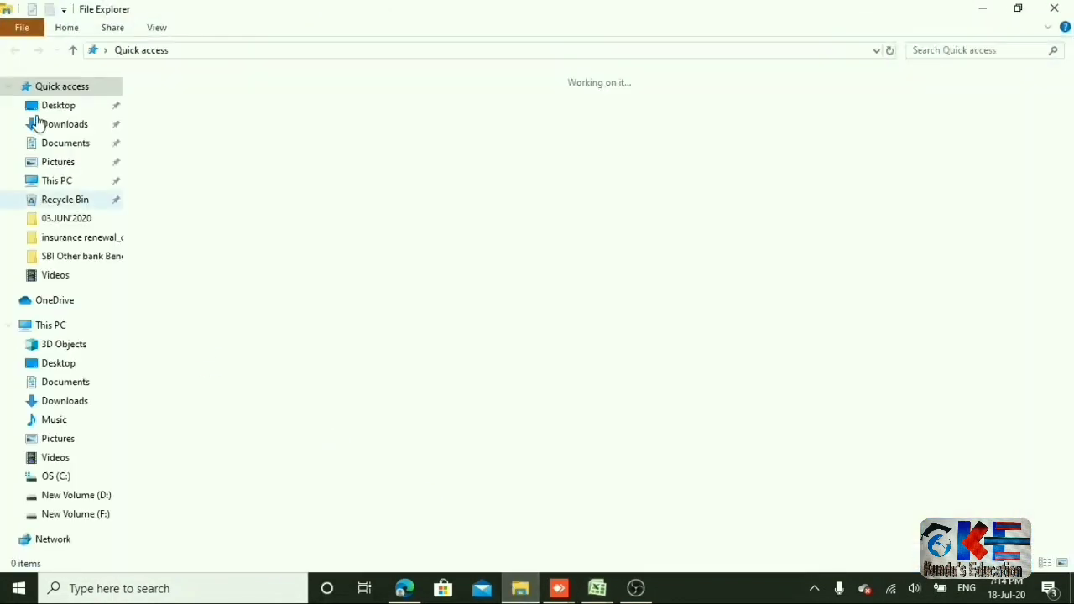
left_click(52, 107)
right_click(542, 322)
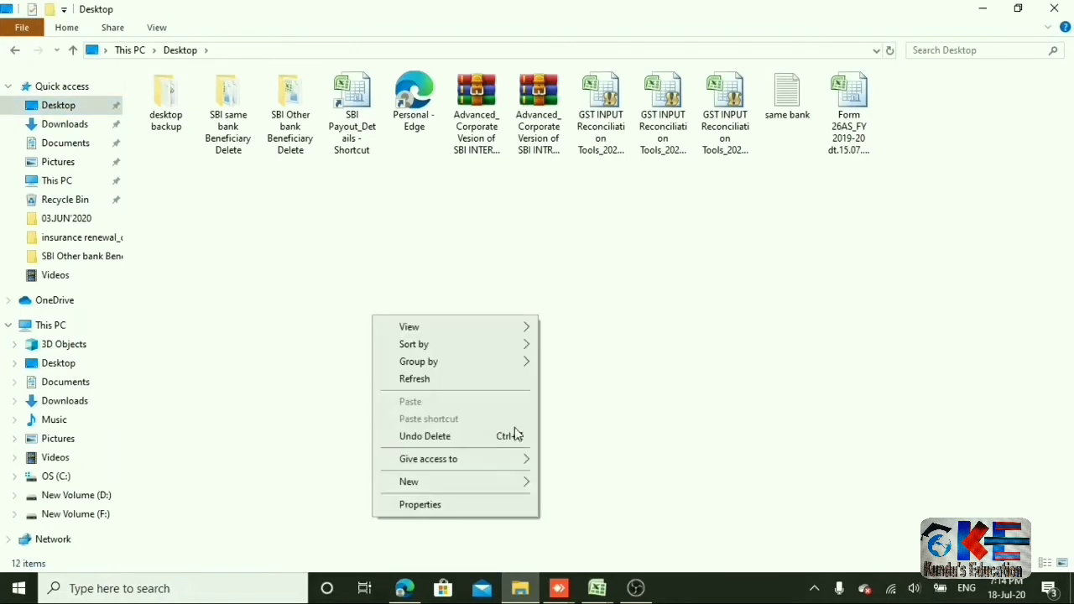
mouse_move(527, 483)
left_click(588, 446)
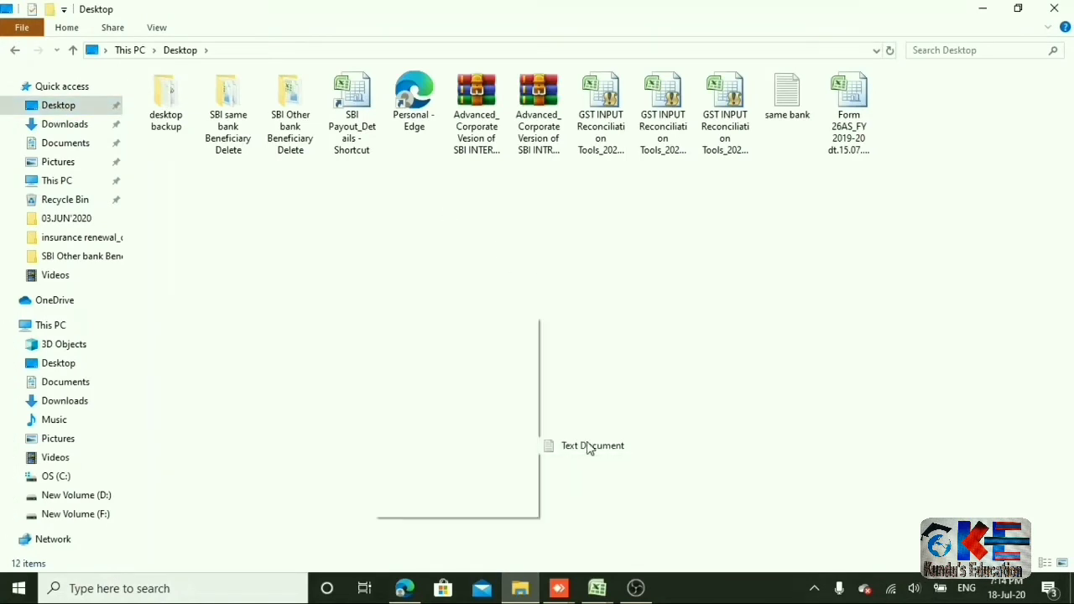
type("oth")
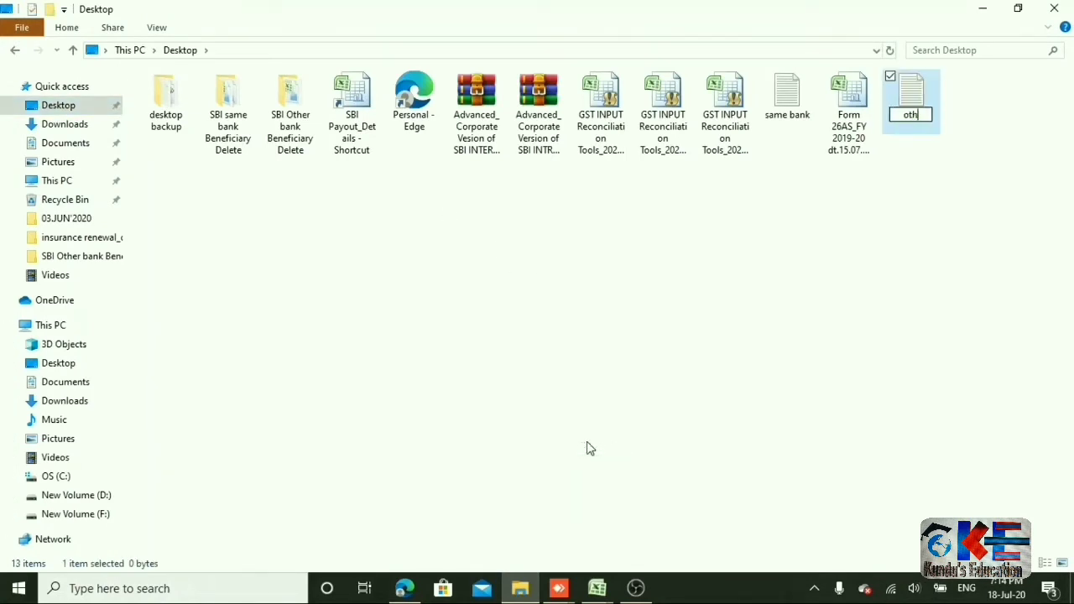
type("er bank beneficiary")
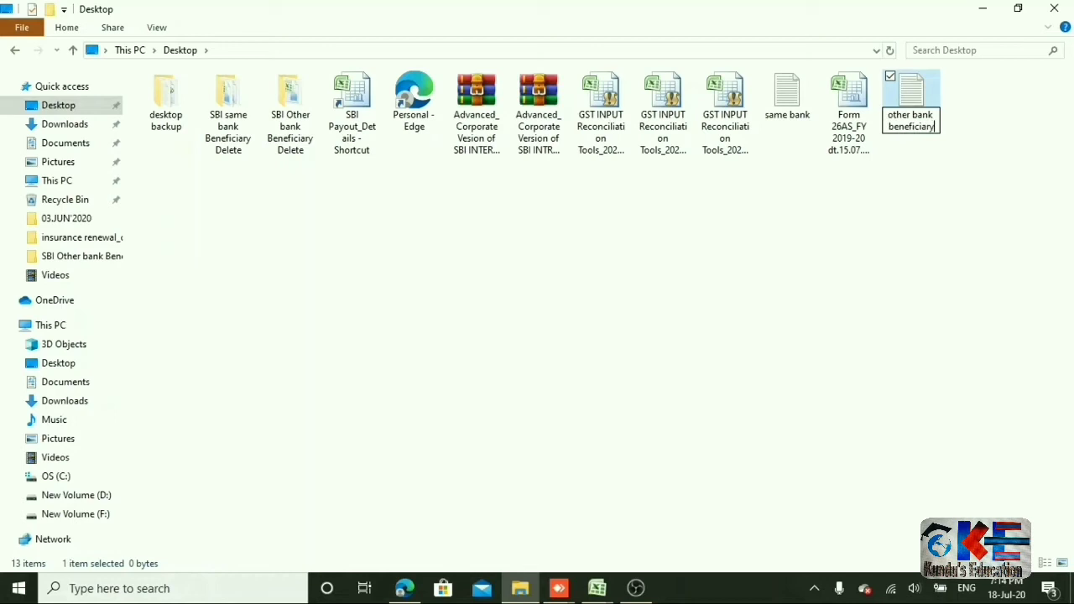
key("Return")
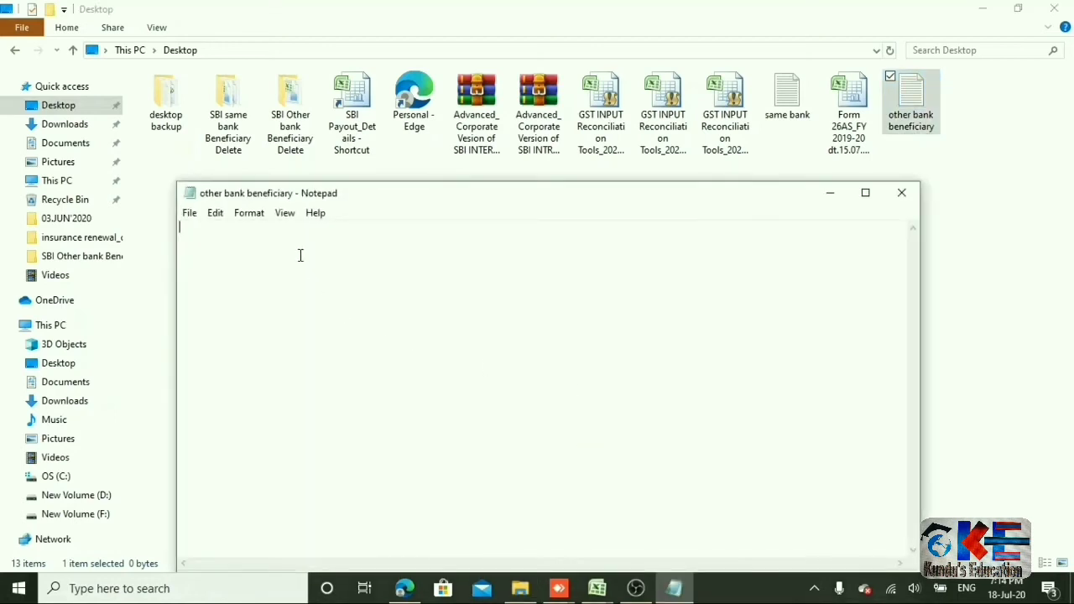
Paste the beneficiary lines into the text file, remove the trailing blank line, save and close it.
right_click(300, 255)
left_click(129, 326)
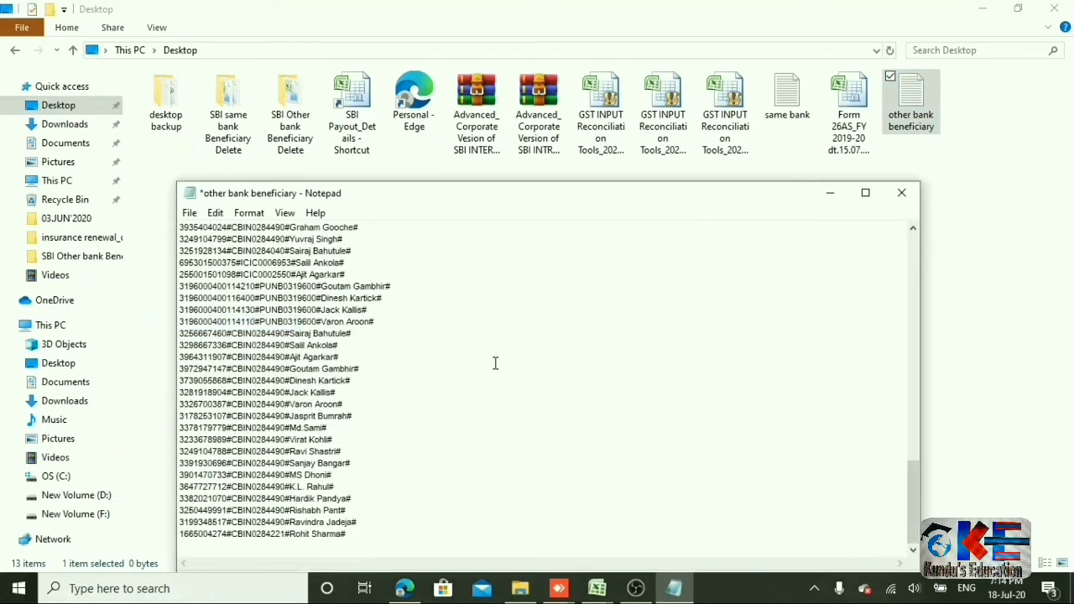
key("BackSpace")
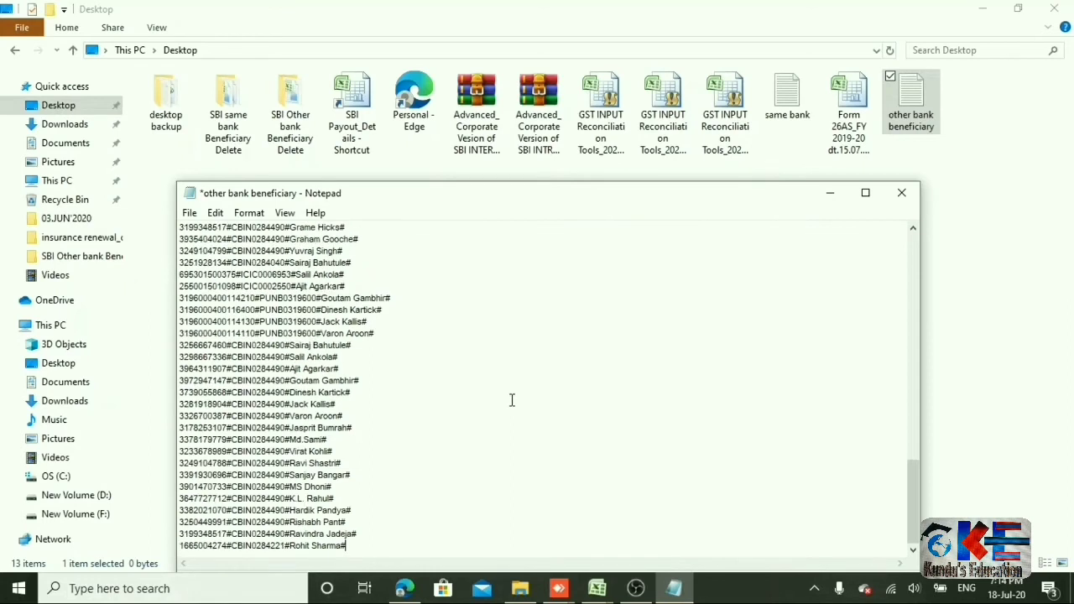
scroll(422, 300, "up", 20)
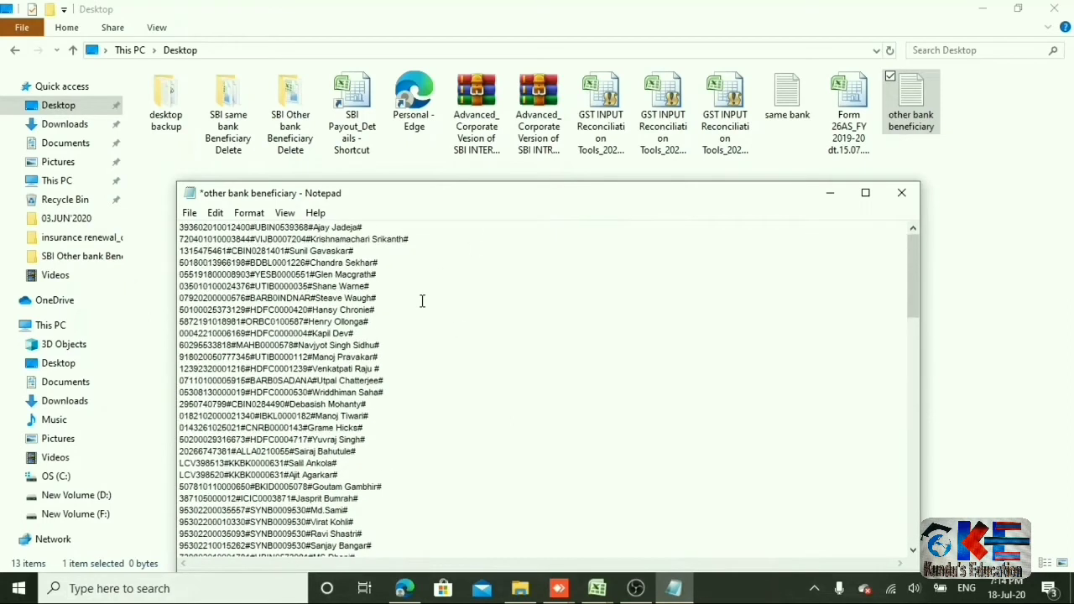
left_click(189, 213)
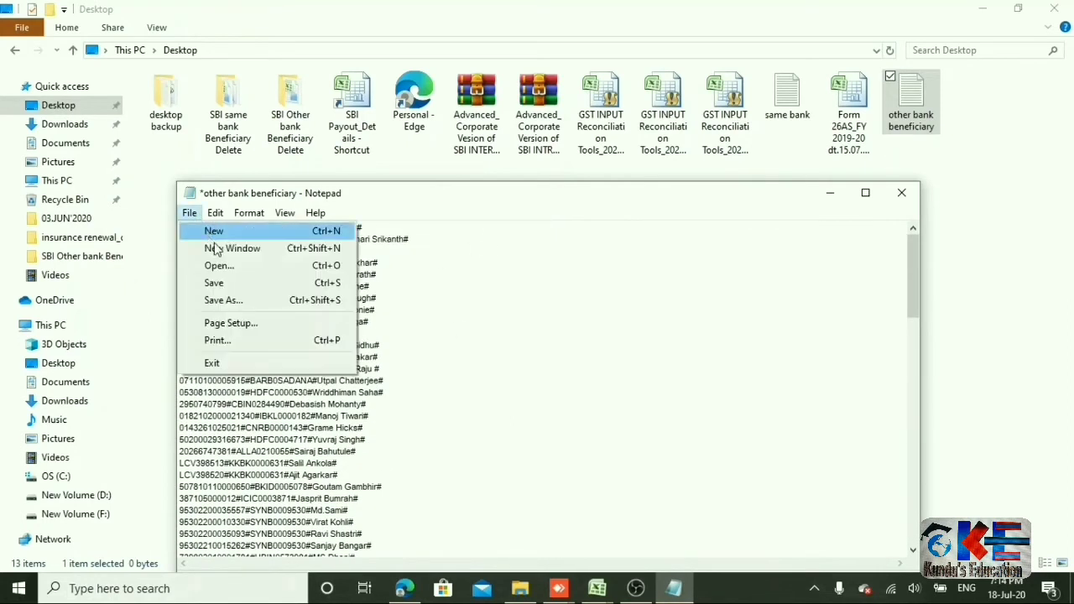
left_click(215, 284)
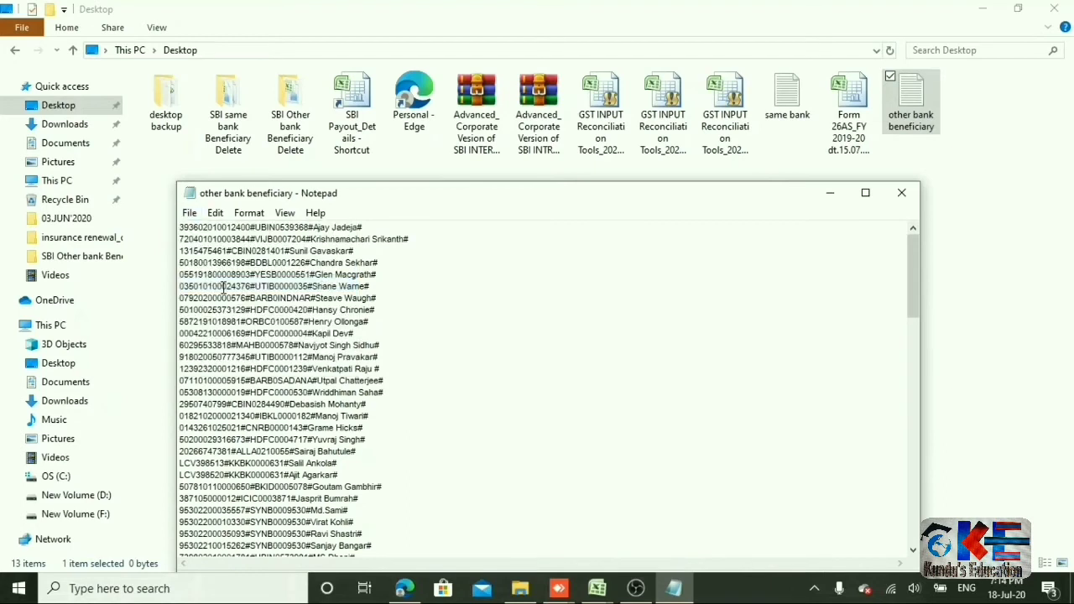
left_click(904, 194)
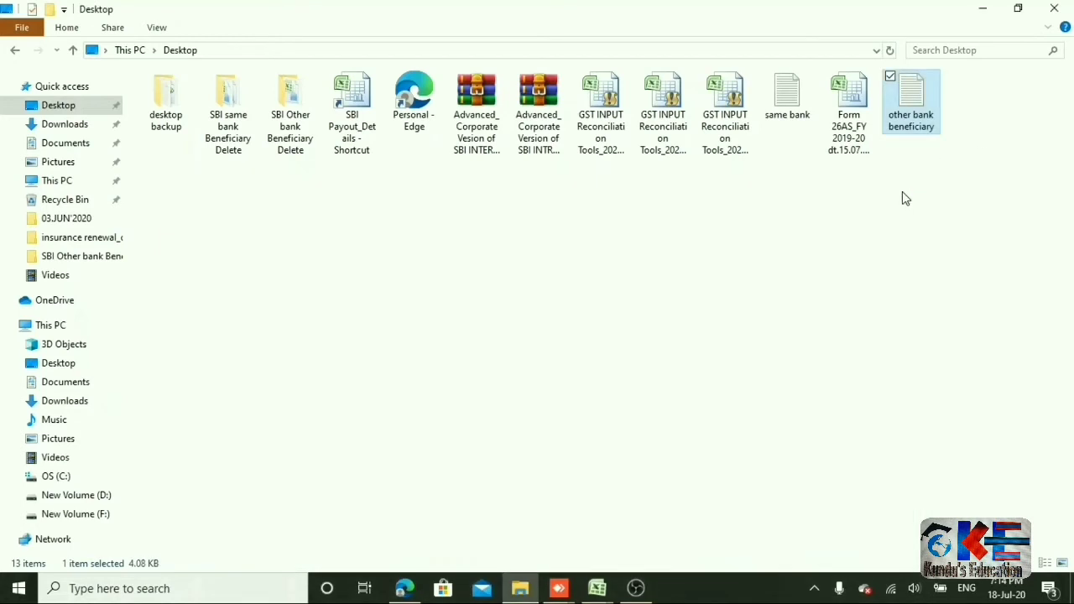
left_click(827, 259)
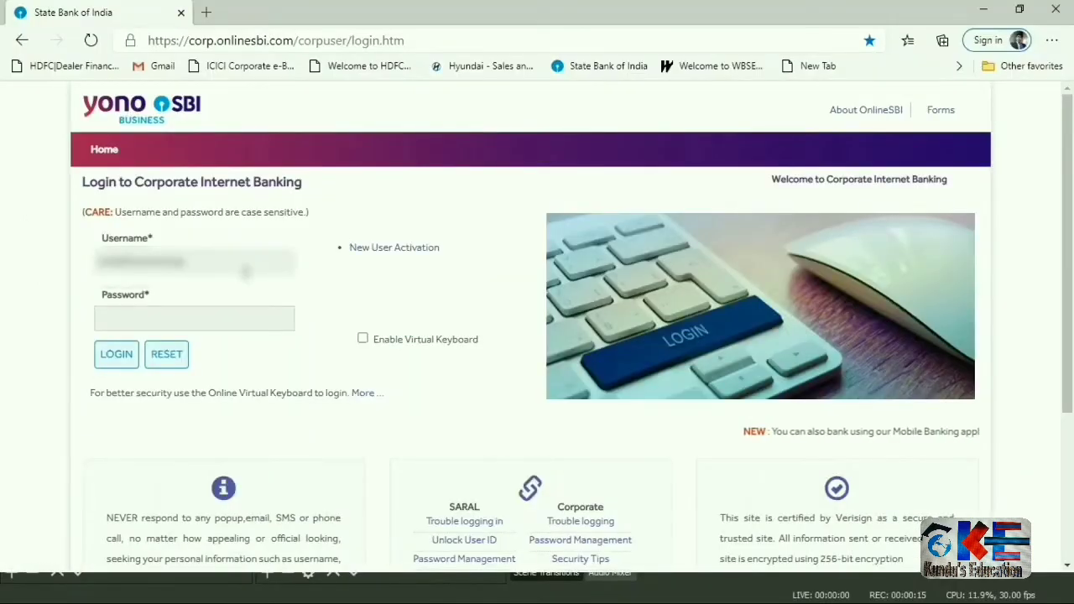
Log in with the password, open File Upload > Delete Beneficiaries, select Other Bank, and choose a file.
type("•••••••")
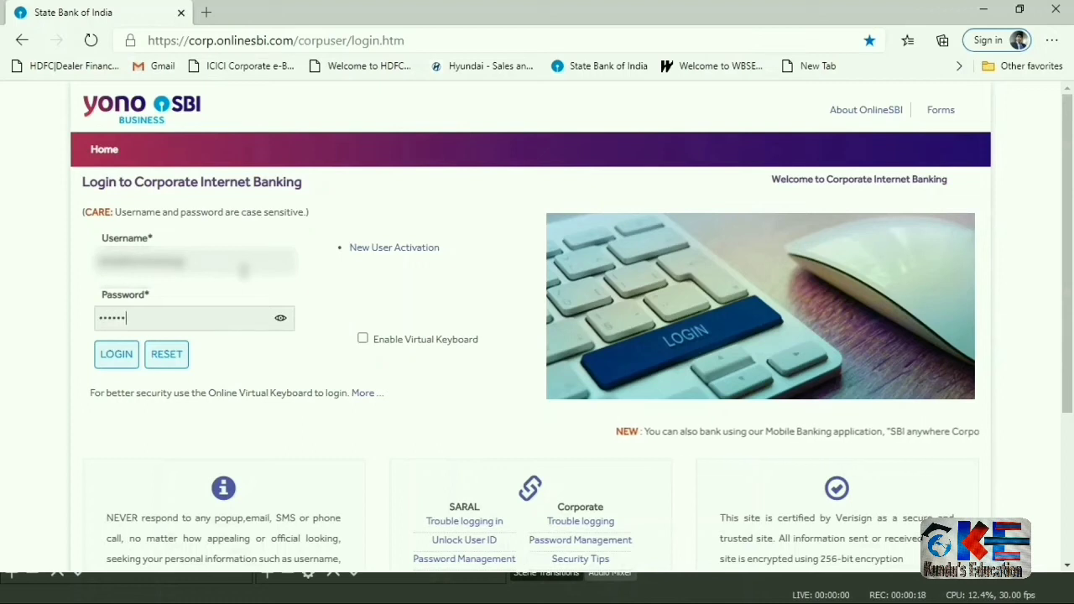
type("••••")
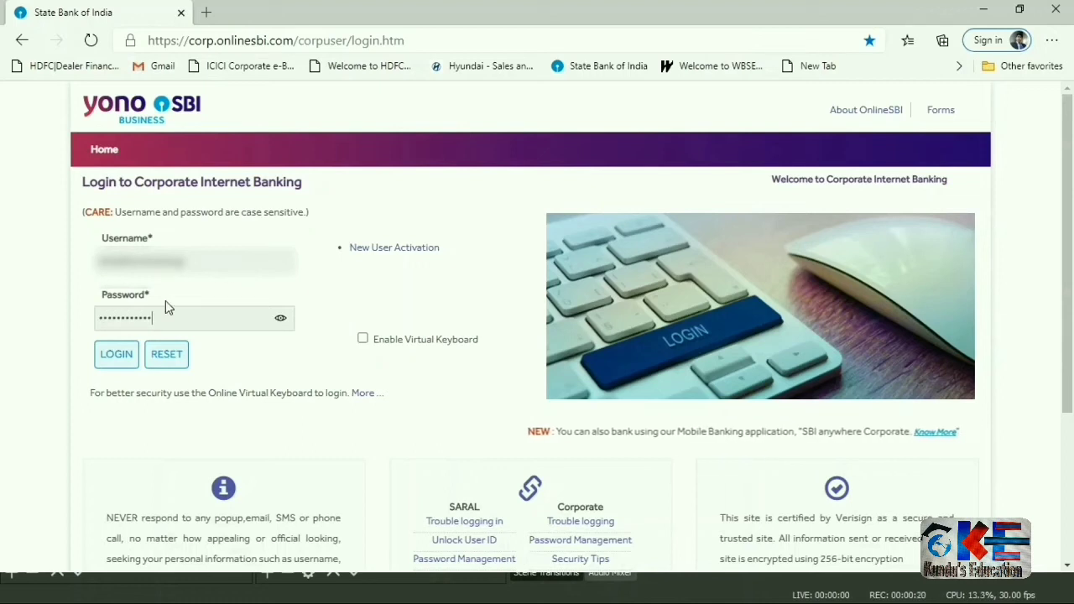
left_click(102, 359)
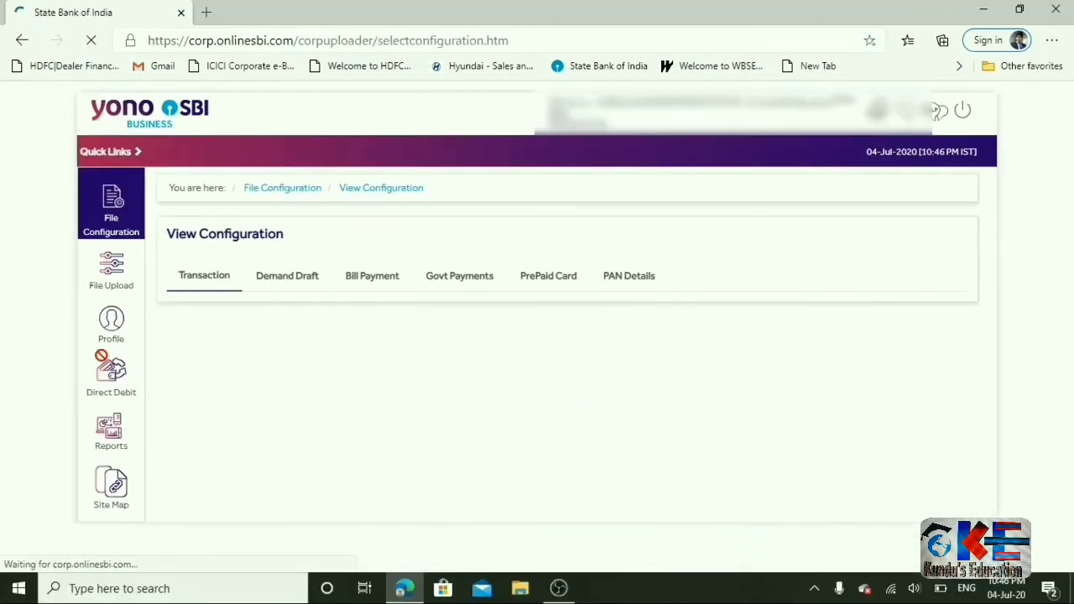
mouse_move(103, 268)
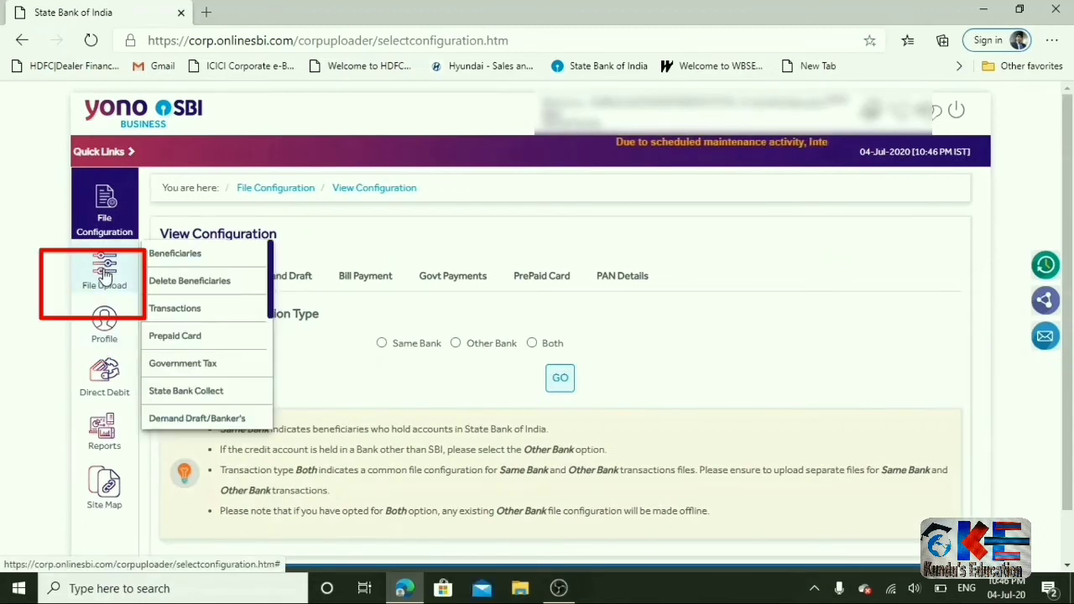
left_click(105, 276)
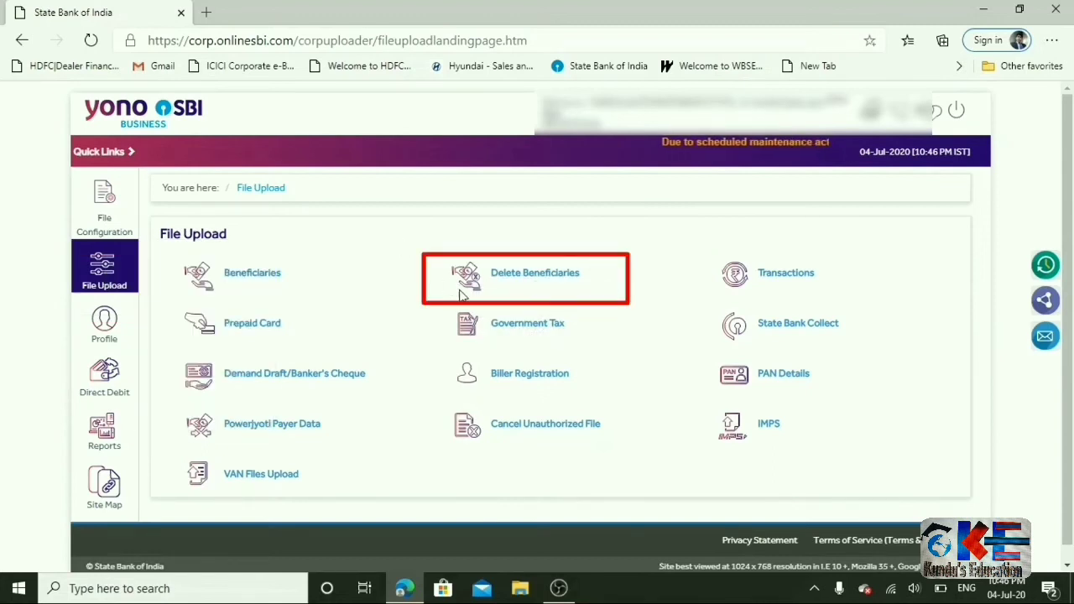
left_click(526, 275)
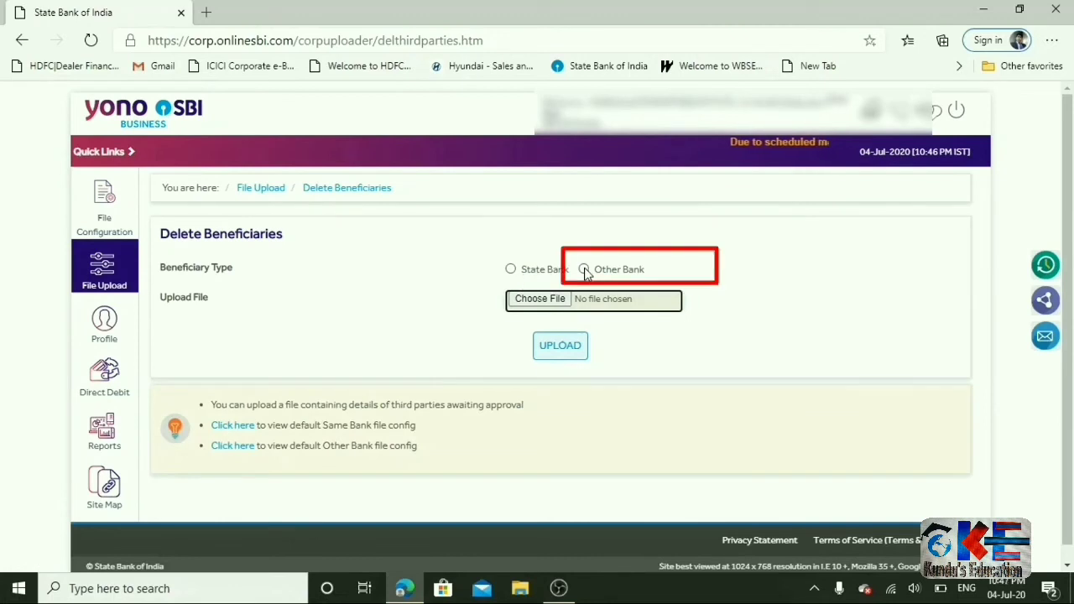
left_click(585, 272)
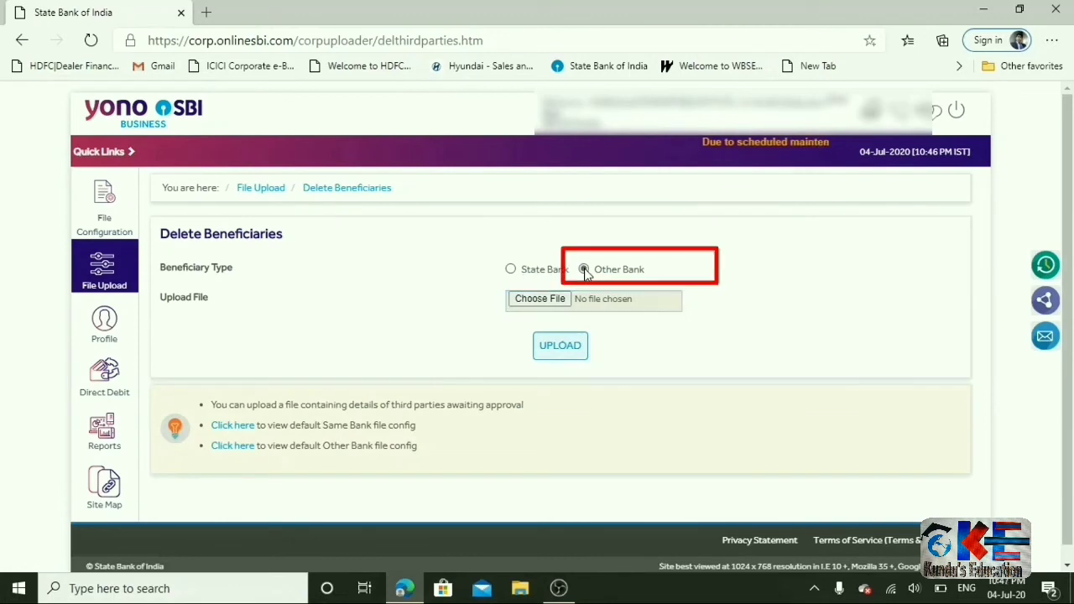
left_click(548, 309)
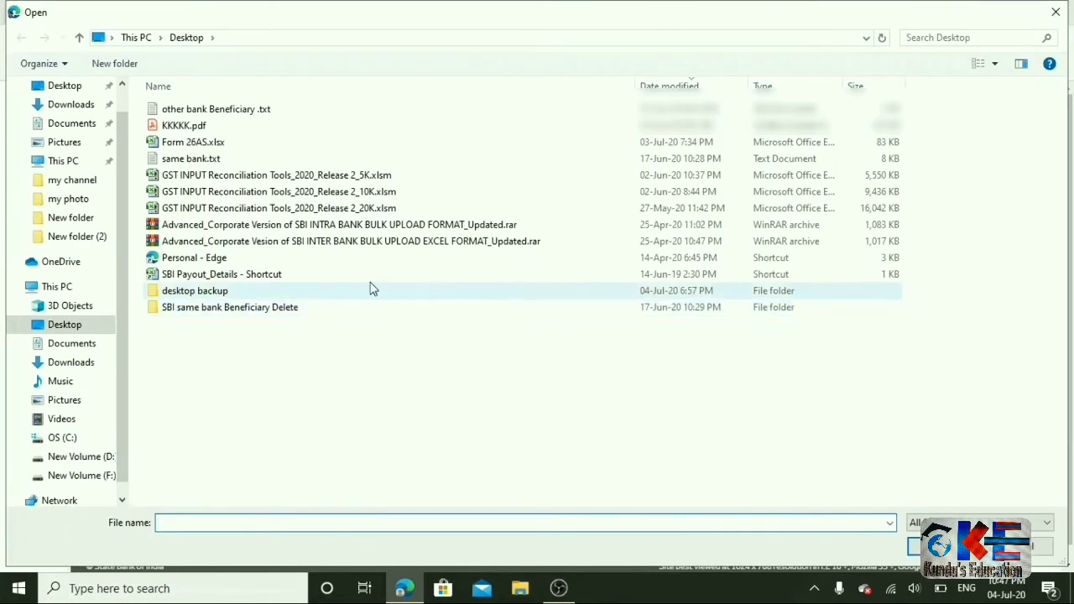
Upload 'other bank Beneficiary .txt' as a deletion file, receiving serial number 67933848.
left_click(225, 111)
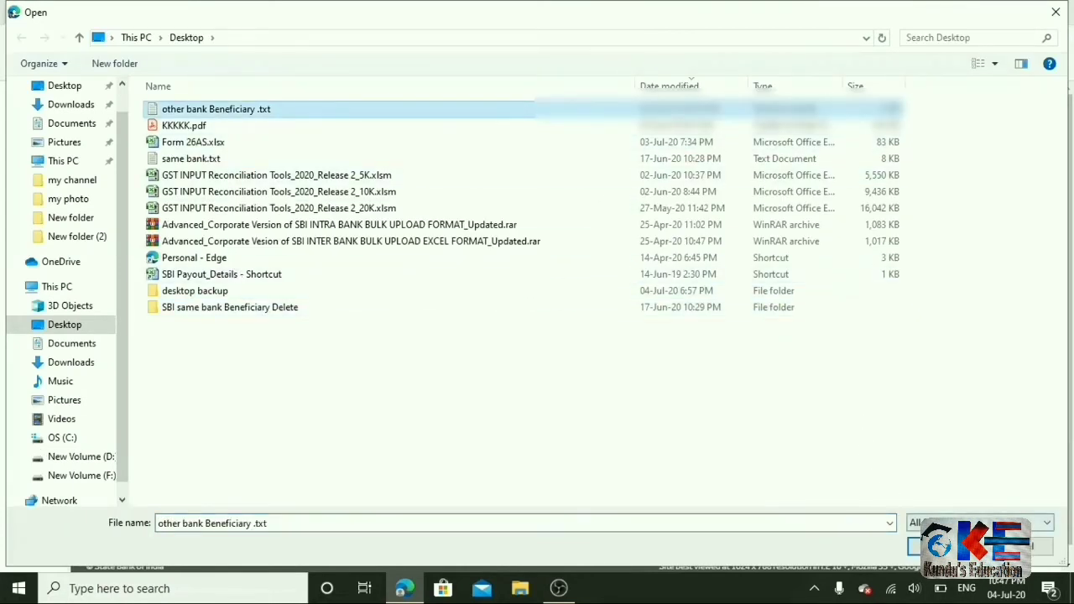
left_click(915, 546)
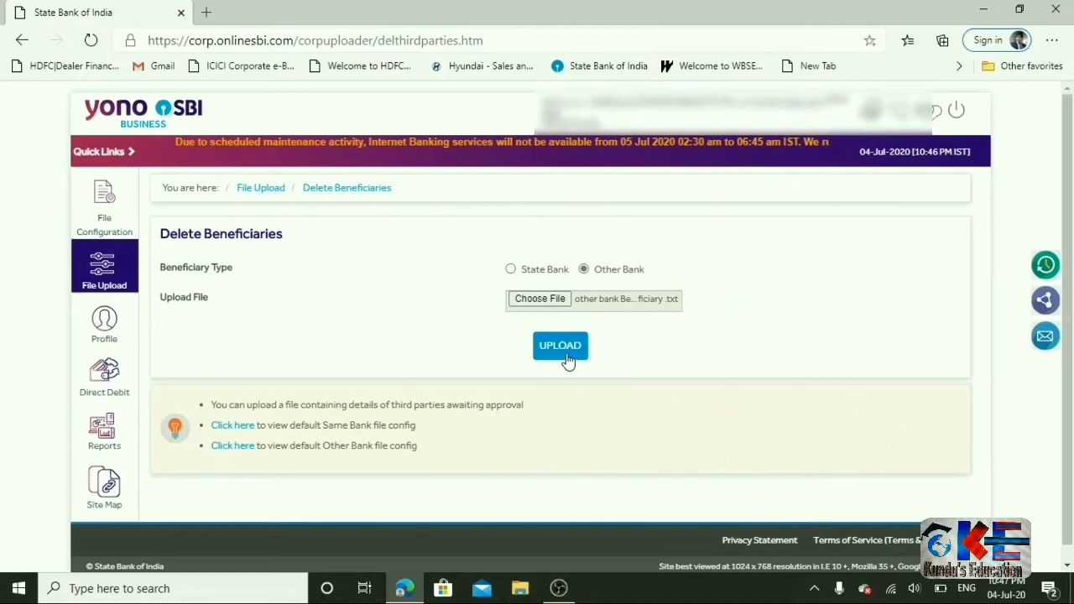
left_click(564, 354)
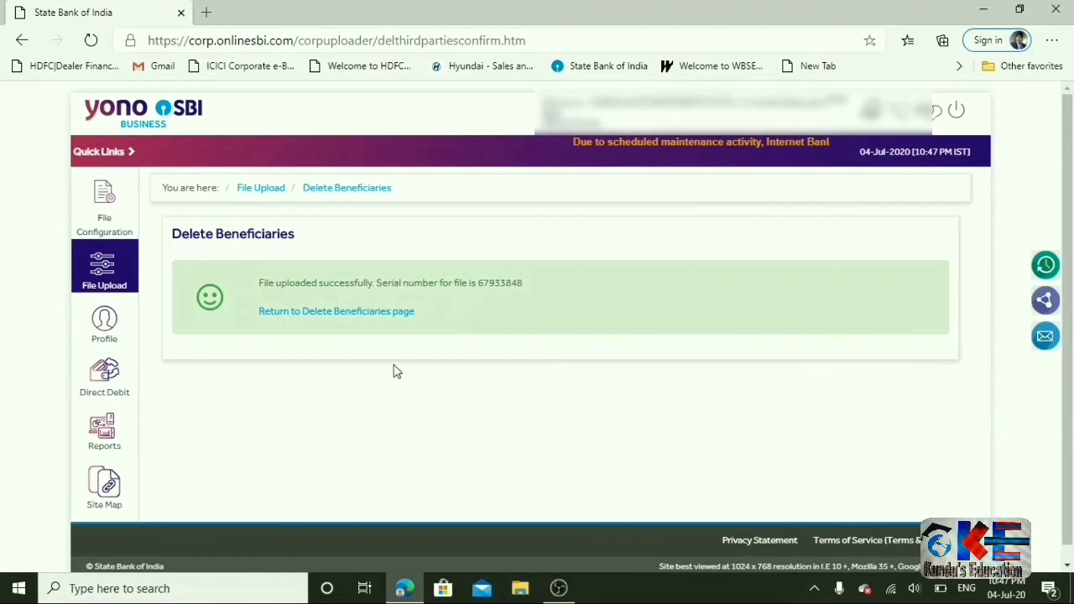
left_click(103, 432)
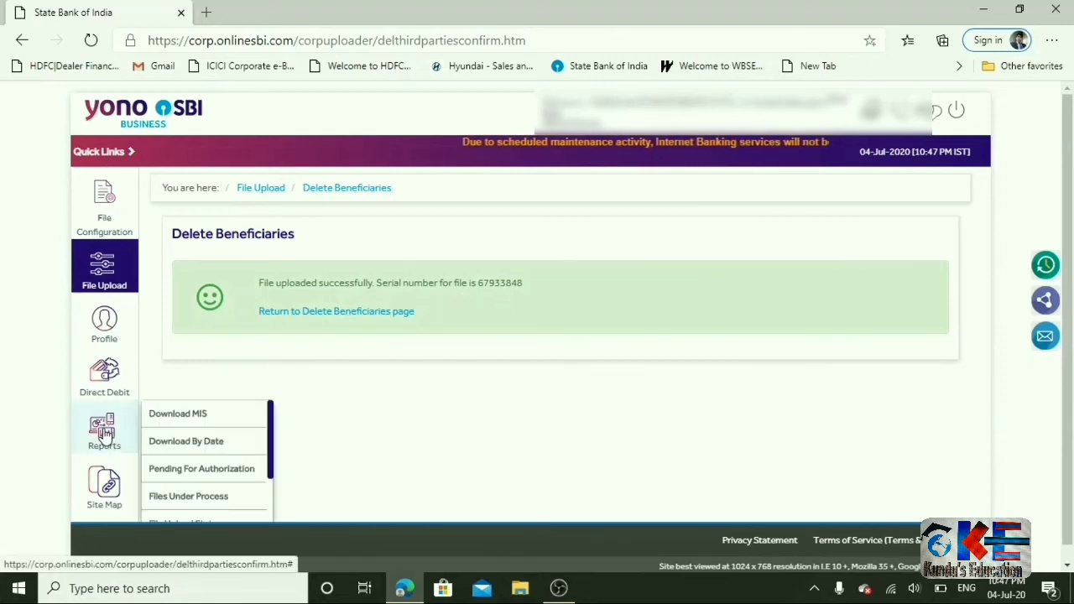
Check Reports > File Upload Status, which lists file 67933848 as Pending.
left_click(104, 430)
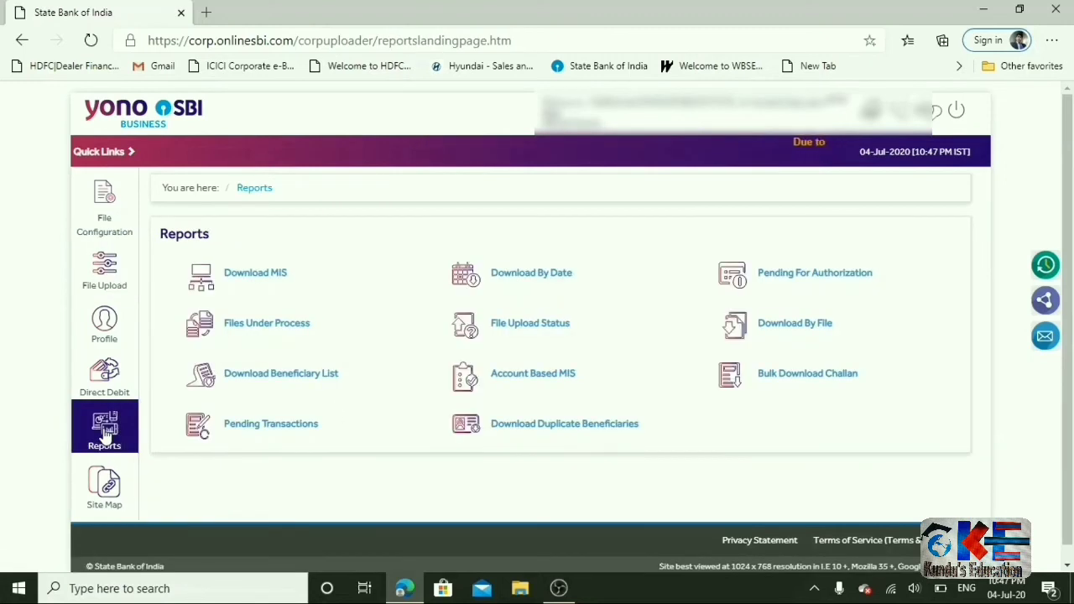
left_click(510, 336)
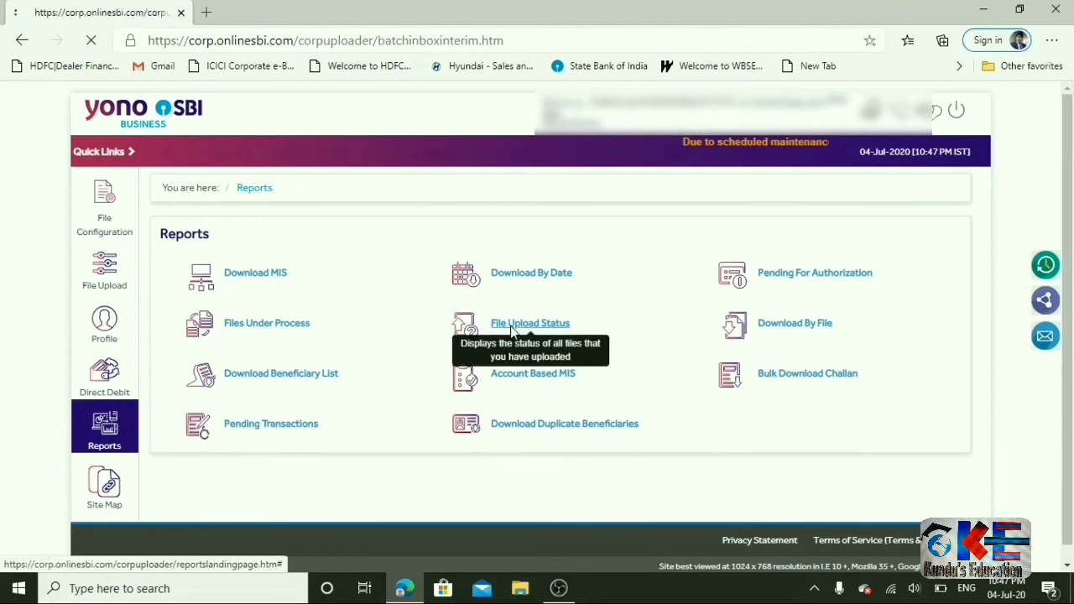
left_click(560, 310)
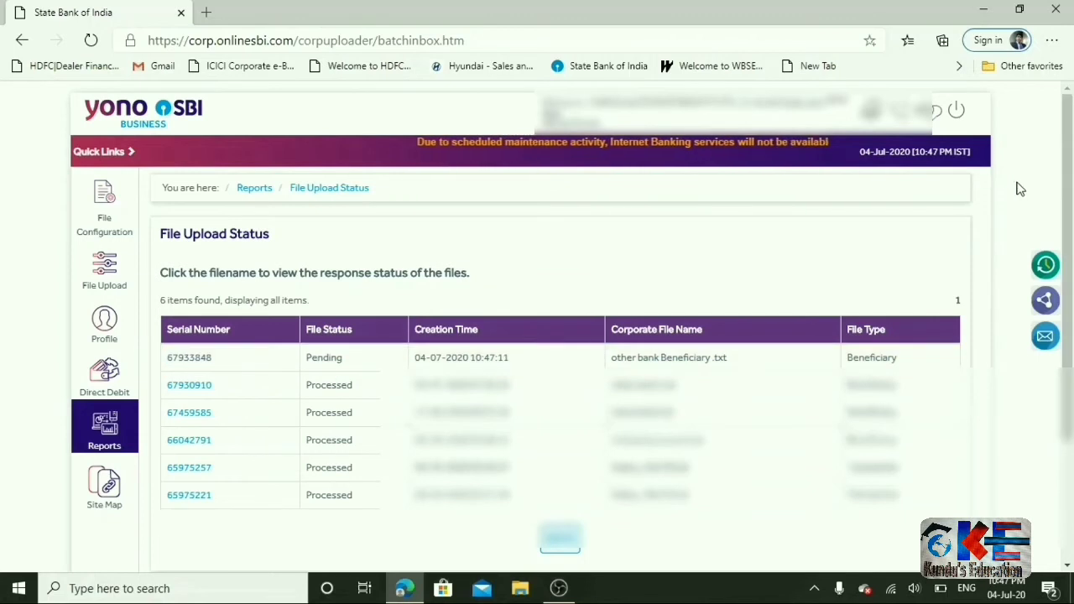
left_click(956, 113)
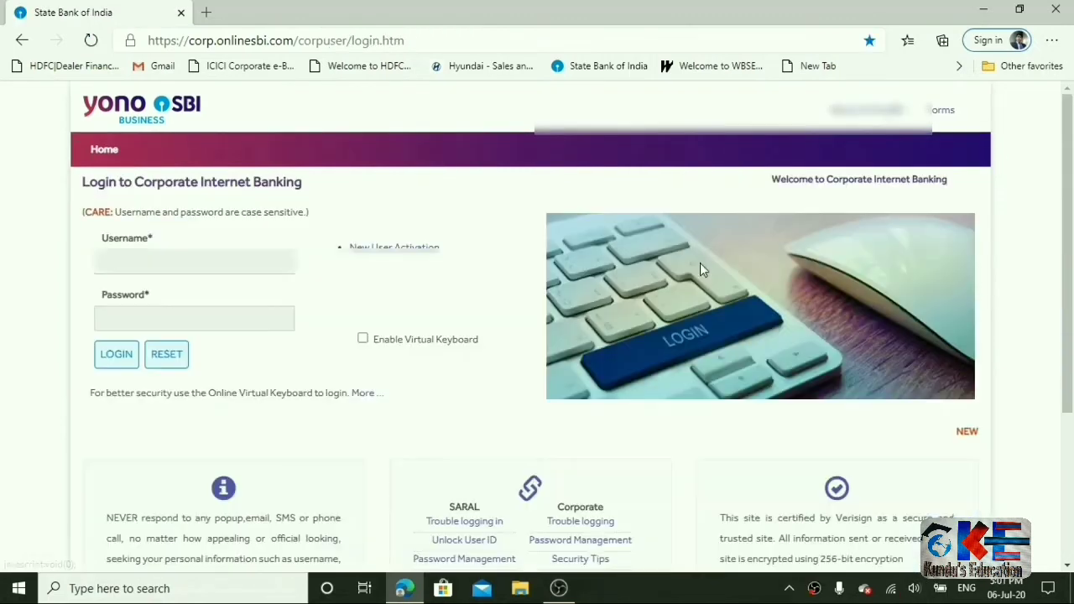
Sign in as the approver with username, password and one-time password.
type("xxxxx")
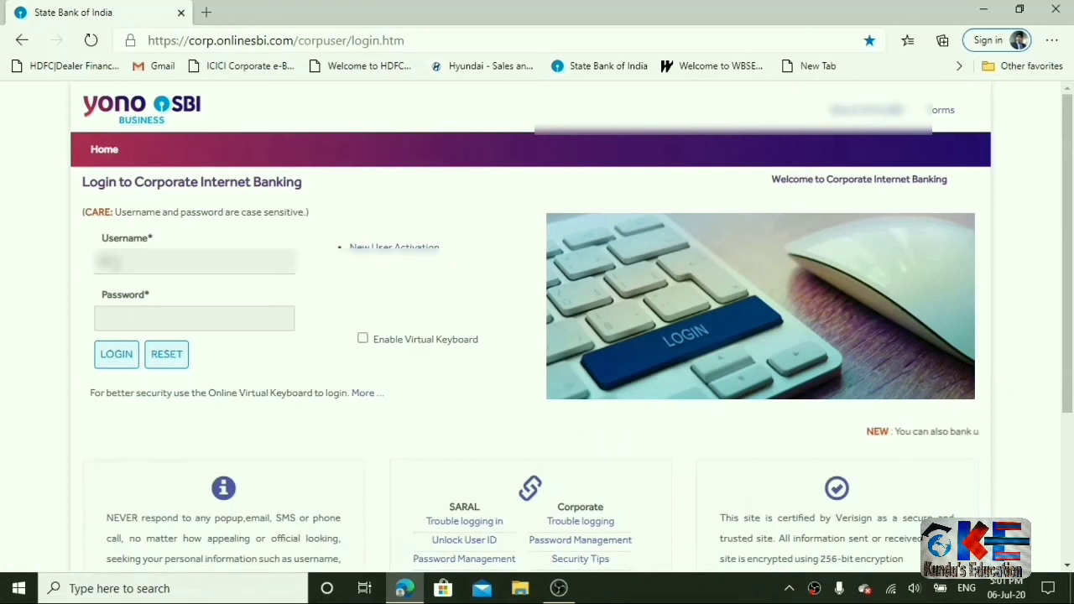
key("Tab")
type("xxxxxxxx")
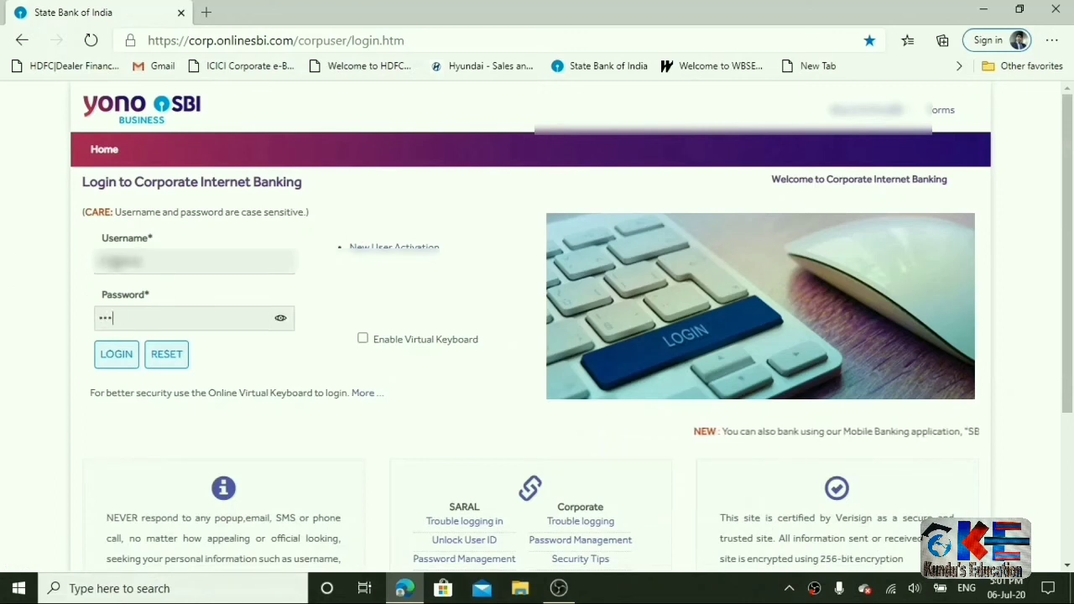
key("Return")
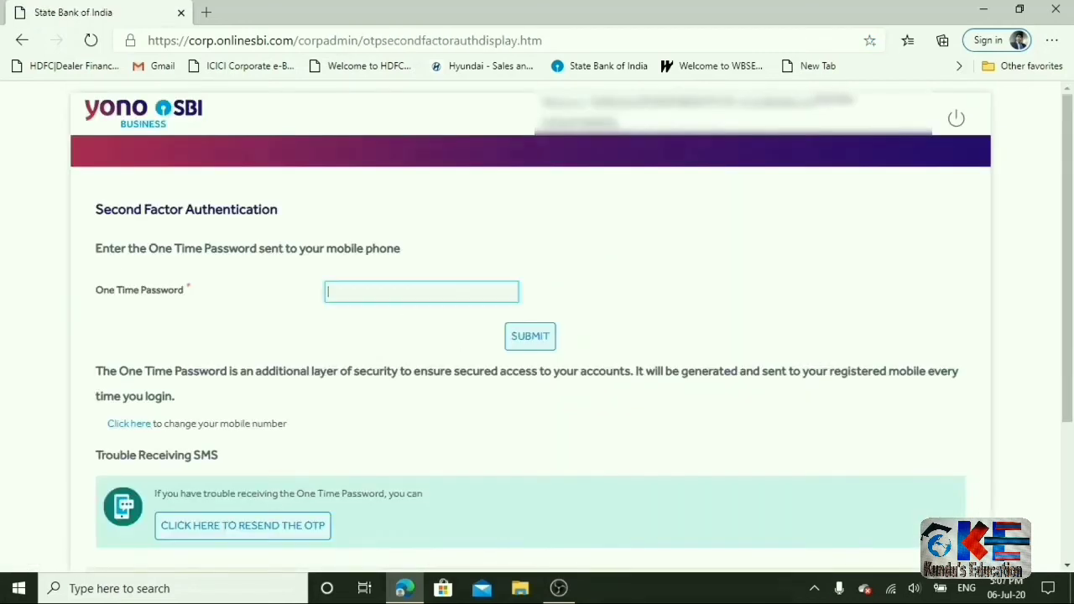
type("xxxxxxxx")
key("Return")
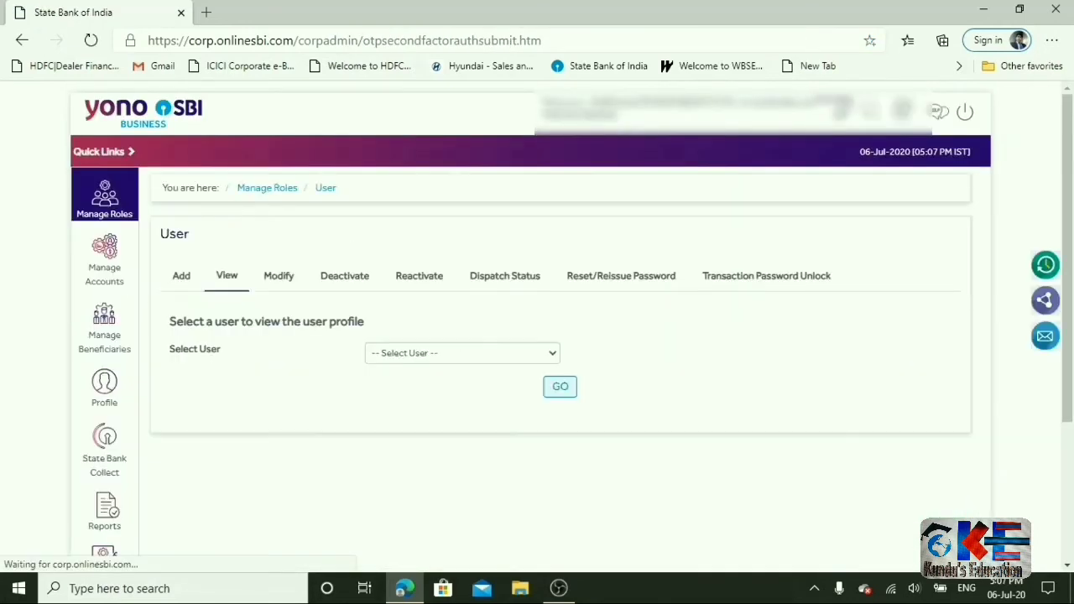
In Manage Beneficiaries > Approve File, filter Account Based Beneficiaries files by the uploading user.
left_click(99, 323)
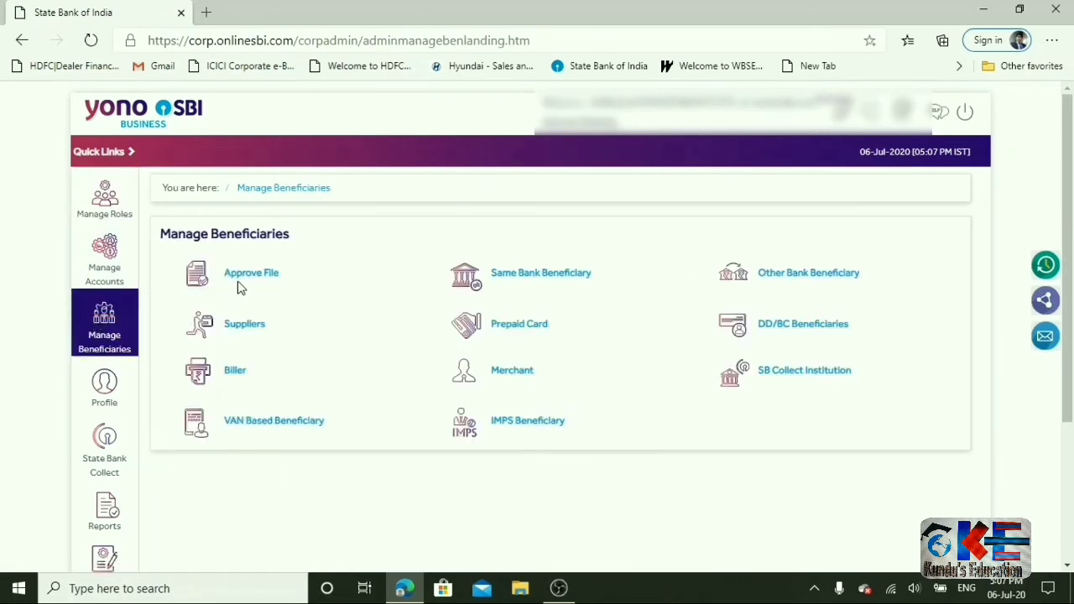
left_click(244, 281)
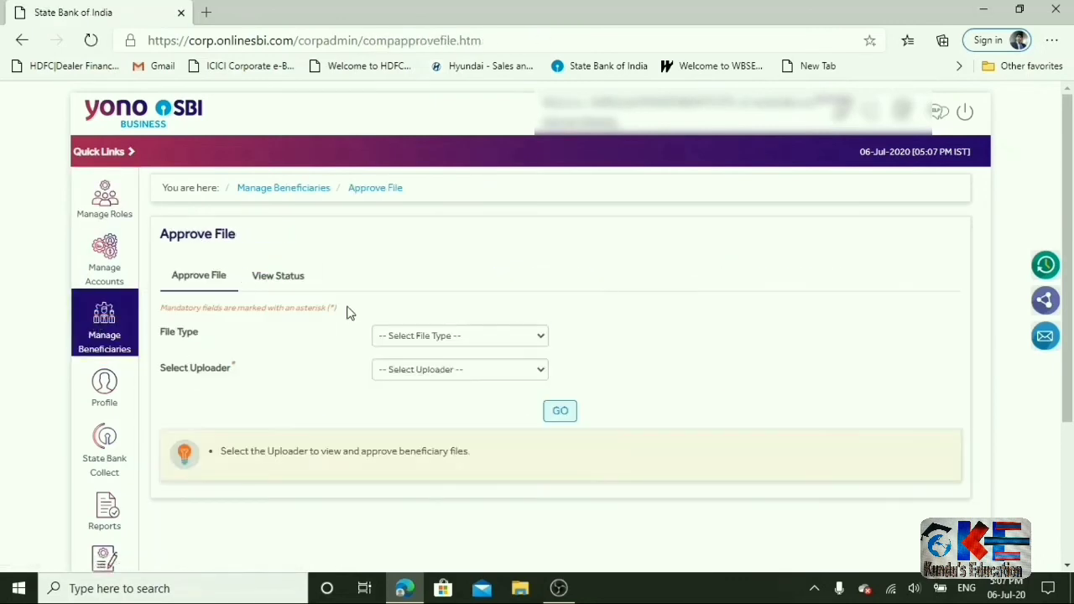
left_click(405, 335)
left_click(431, 388)
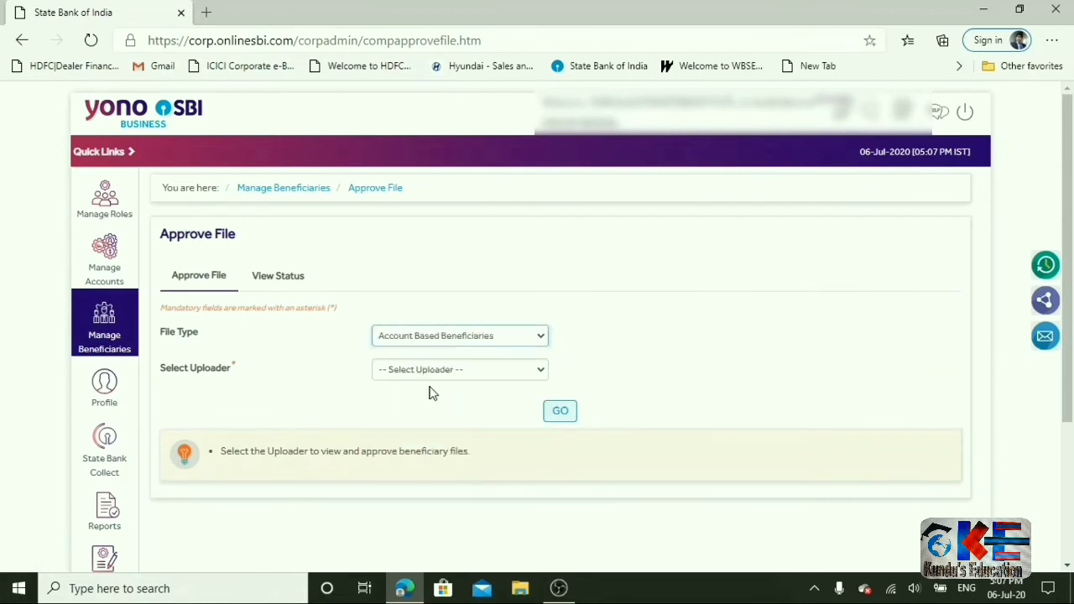
left_click(438, 372)
left_click(432, 422)
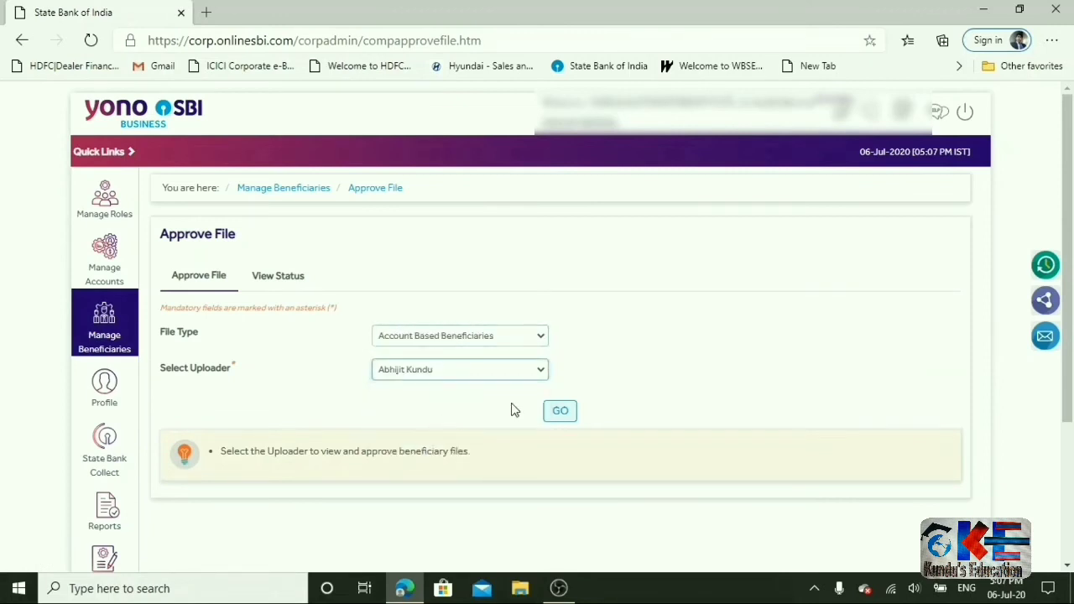
left_click(558, 413)
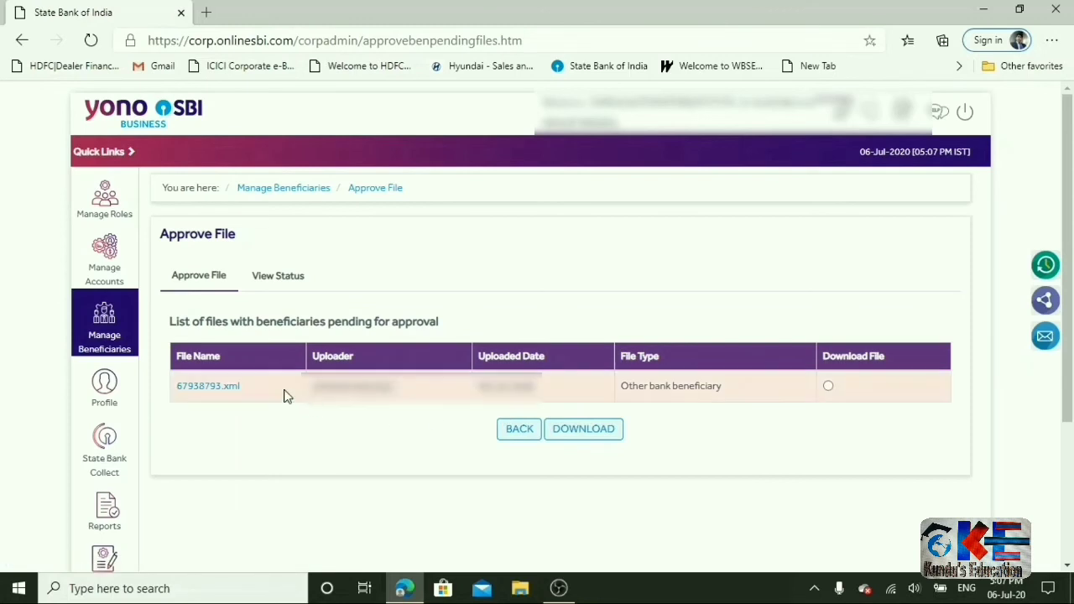
Open the pending file's 104 other bank beneficiaries and tick all 50 on the first page.
left_click(223, 387)
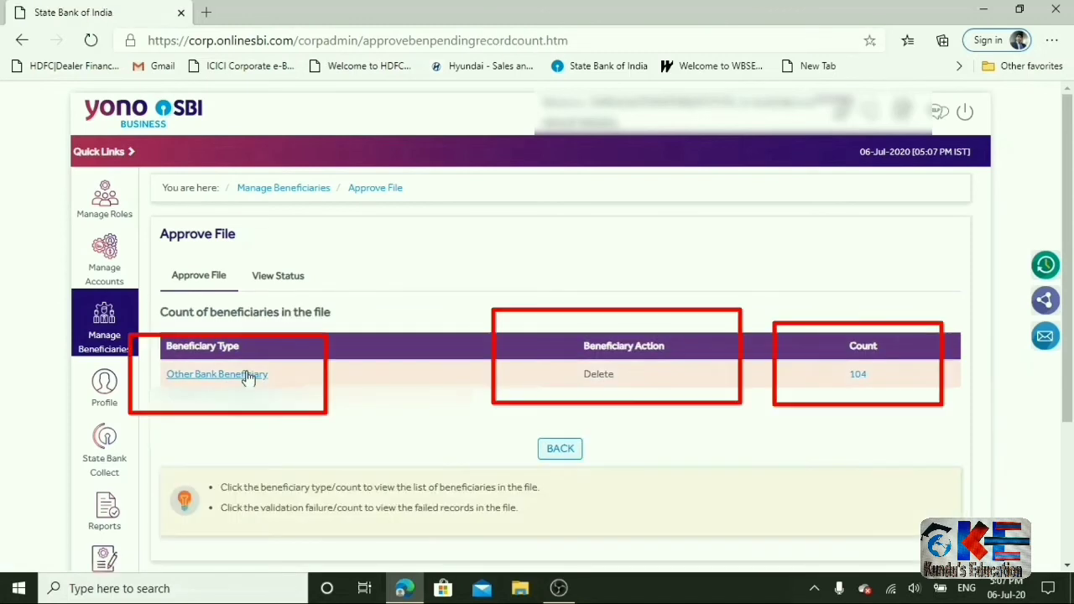
left_click(247, 376)
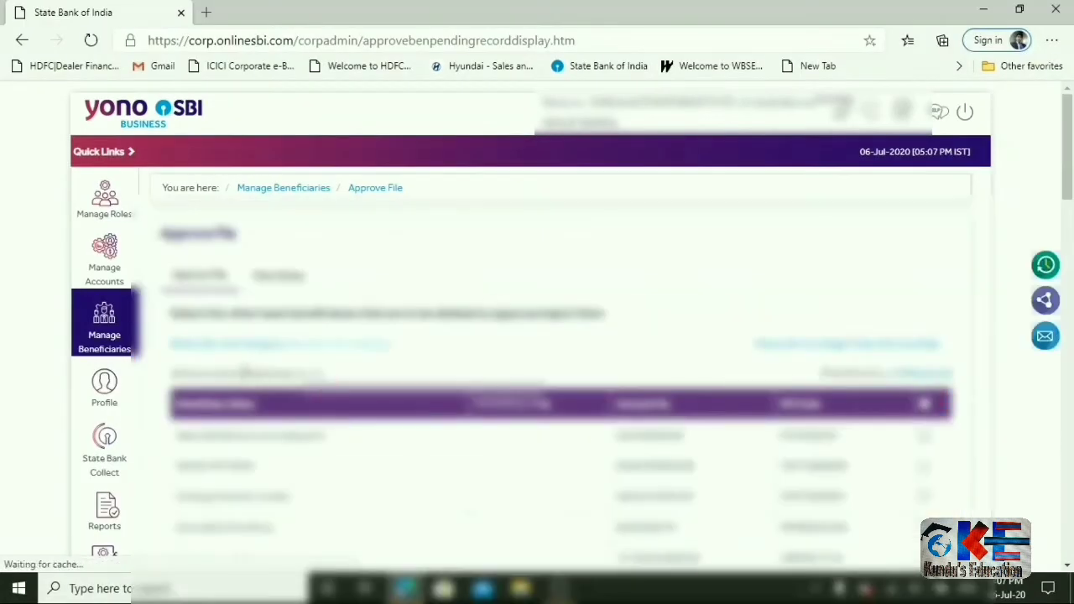
scroll(900, 335, "down", 3)
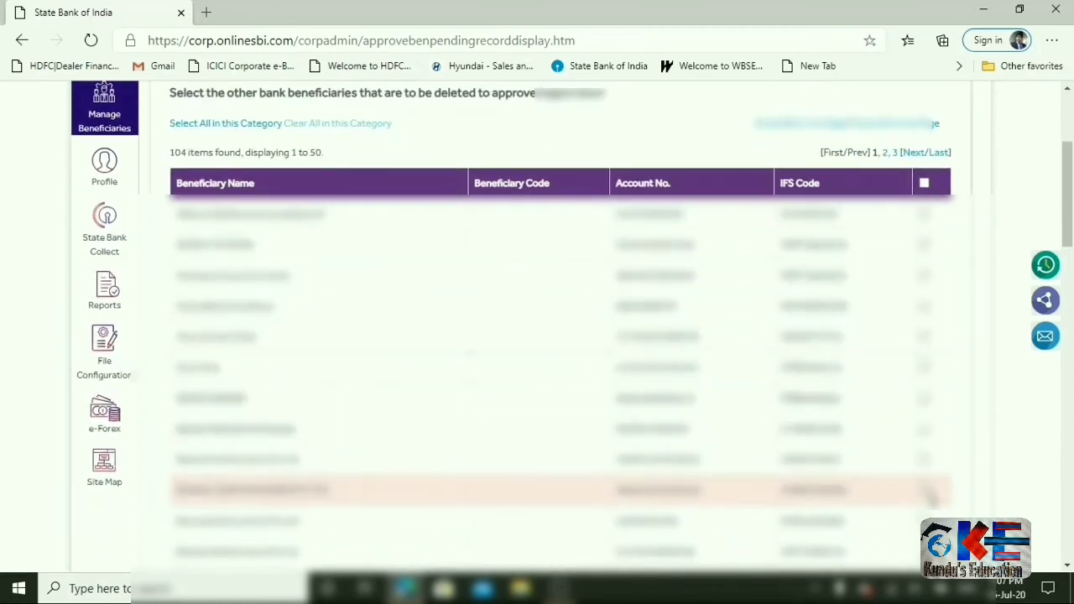
scroll(906, 419, "down", 8)
scroll(902, 453, "down", 5)
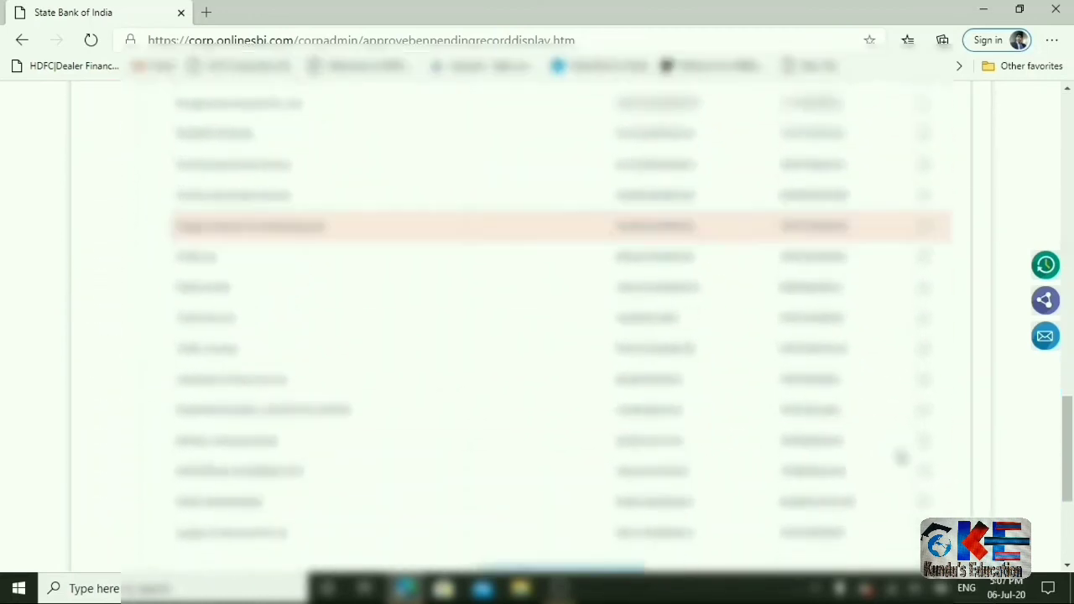
scroll(806, 324, "up", 1)
scroll(836, 319, "up", 10)
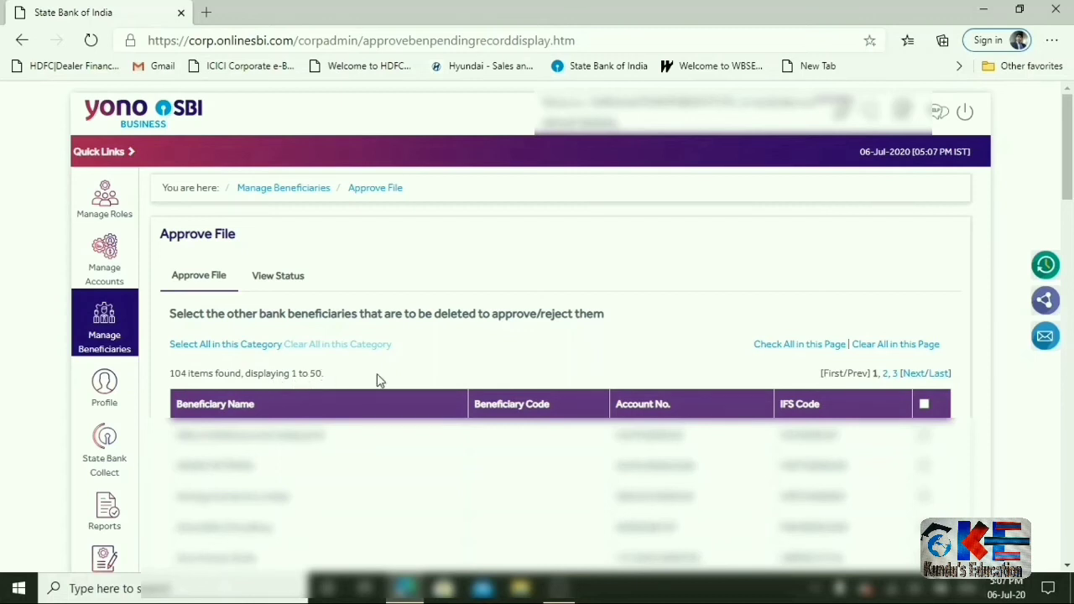
left_click(927, 401)
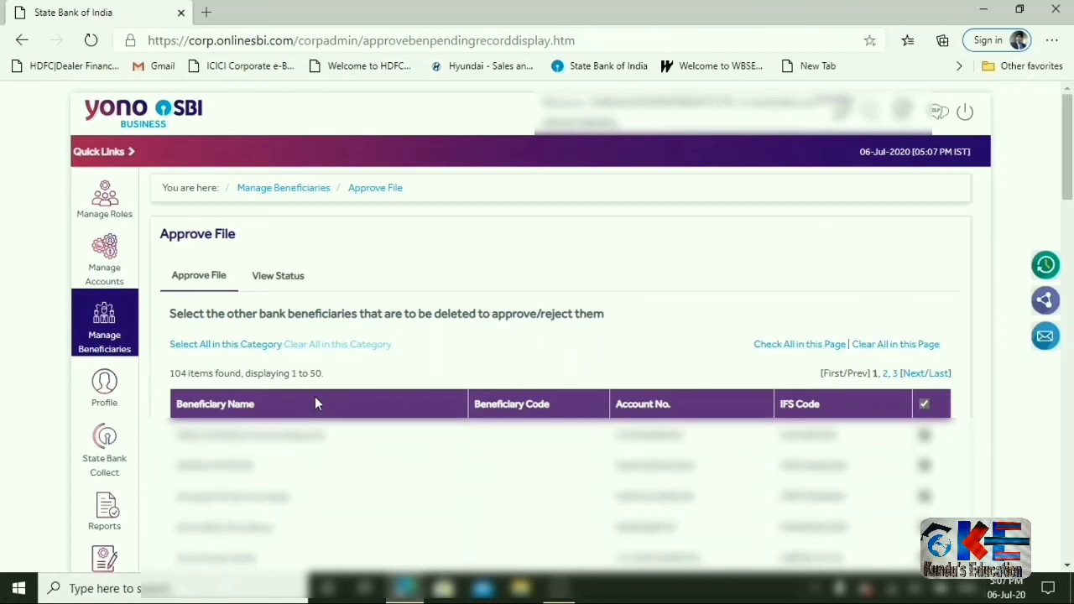
Select all 104 beneficiaries in the category, approve their deletion, and log out.
left_click(197, 346)
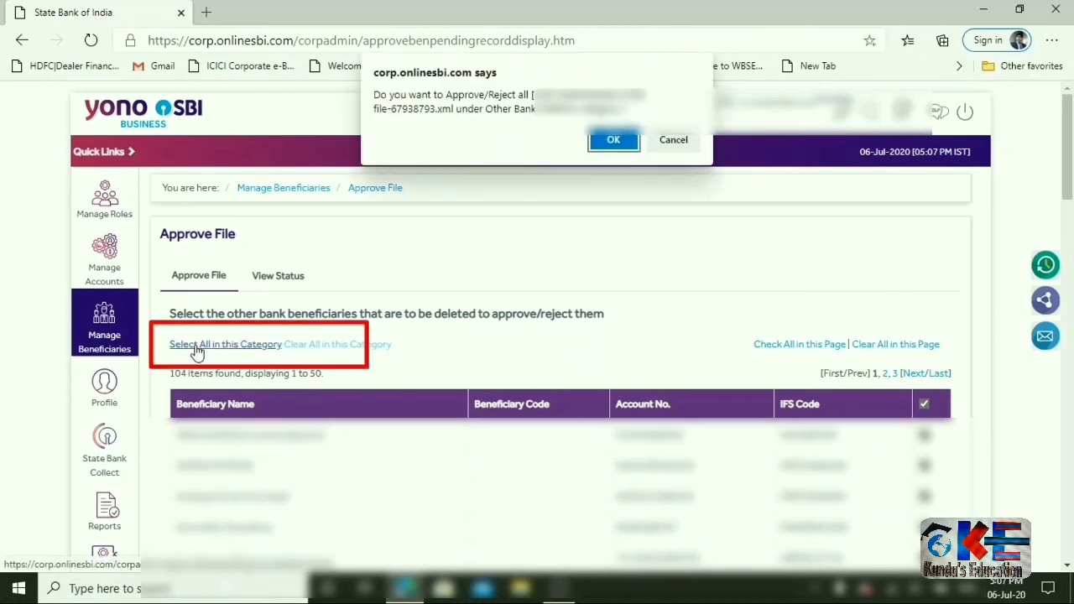
left_click(613, 140)
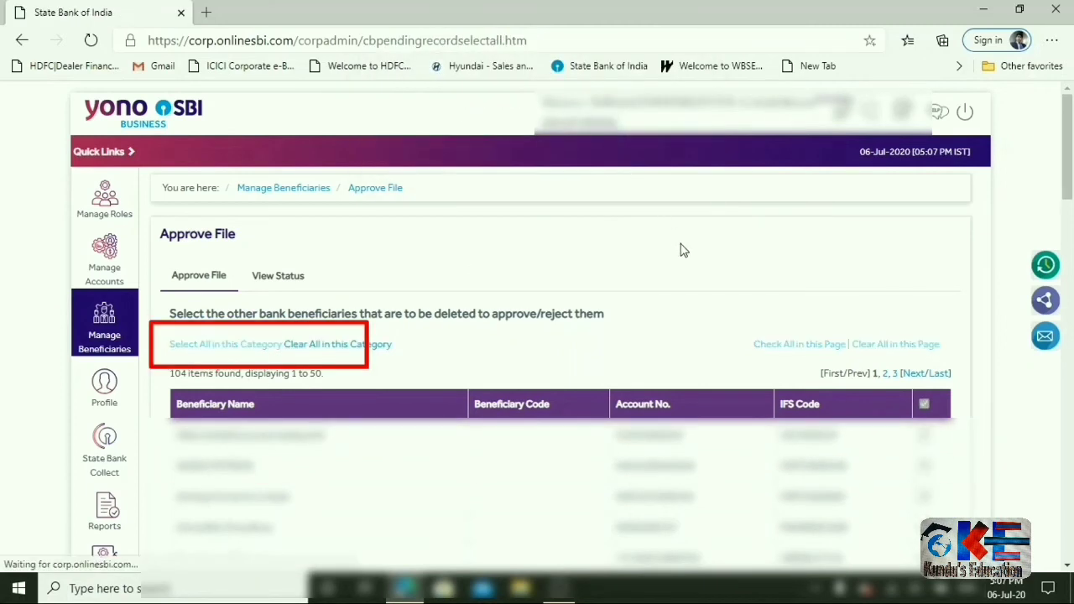
scroll(732, 305, "down", 20)
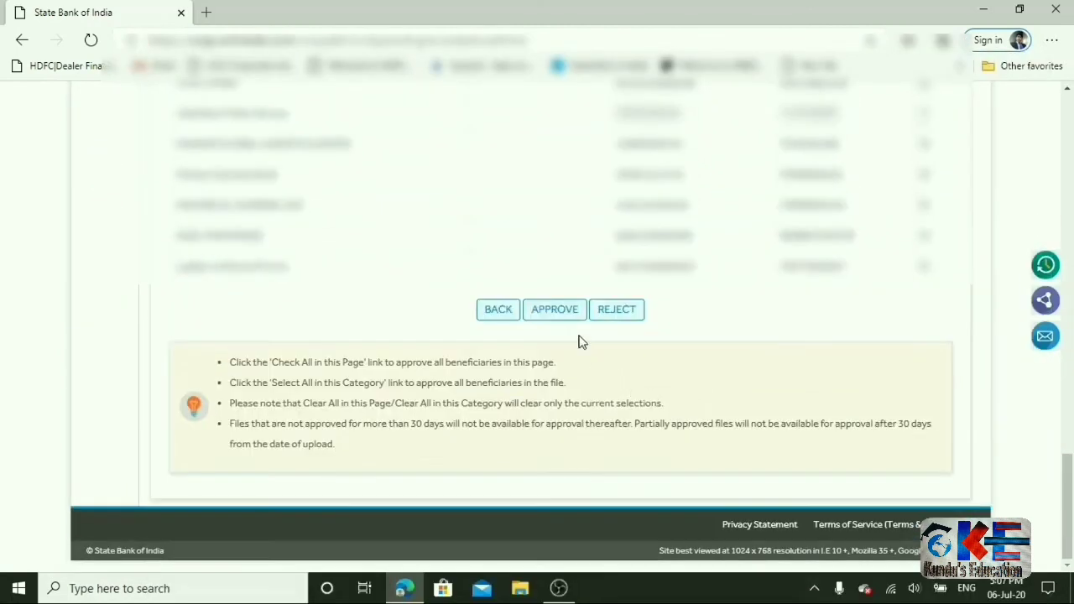
left_click(556, 316)
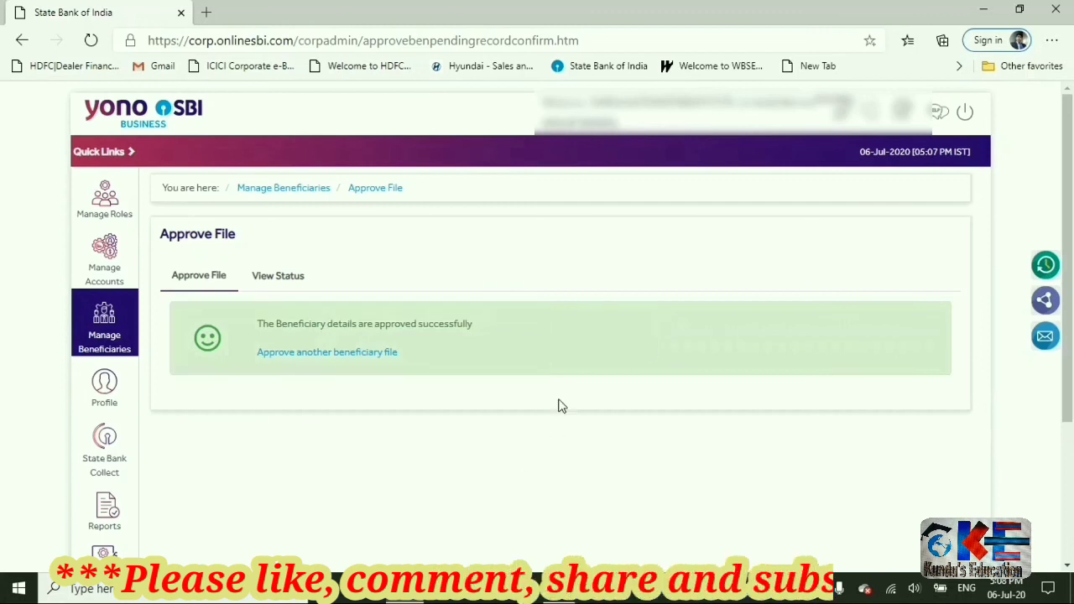
left_click(967, 113)
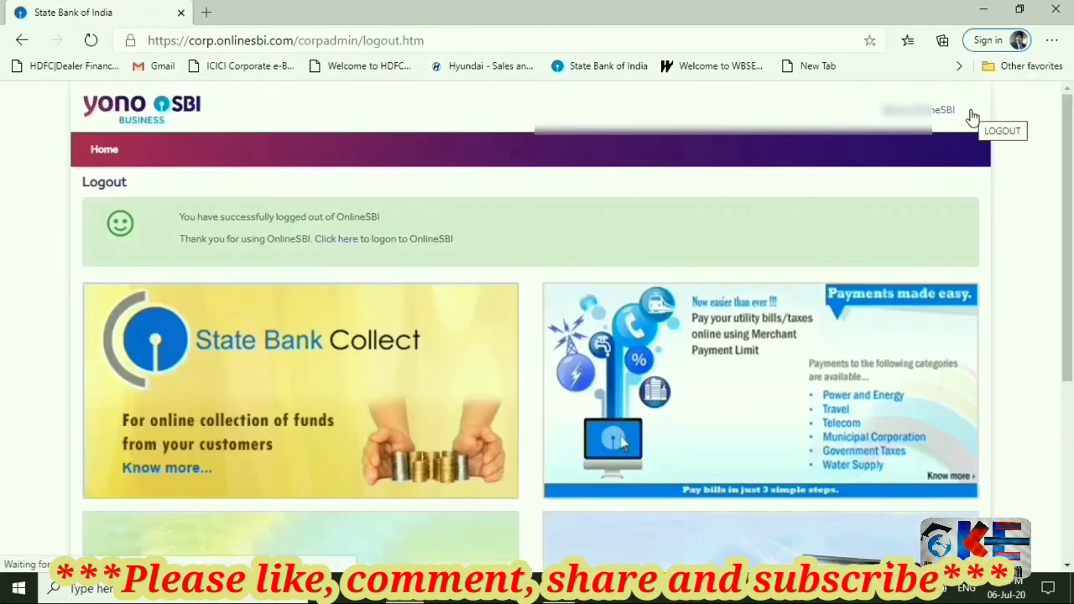